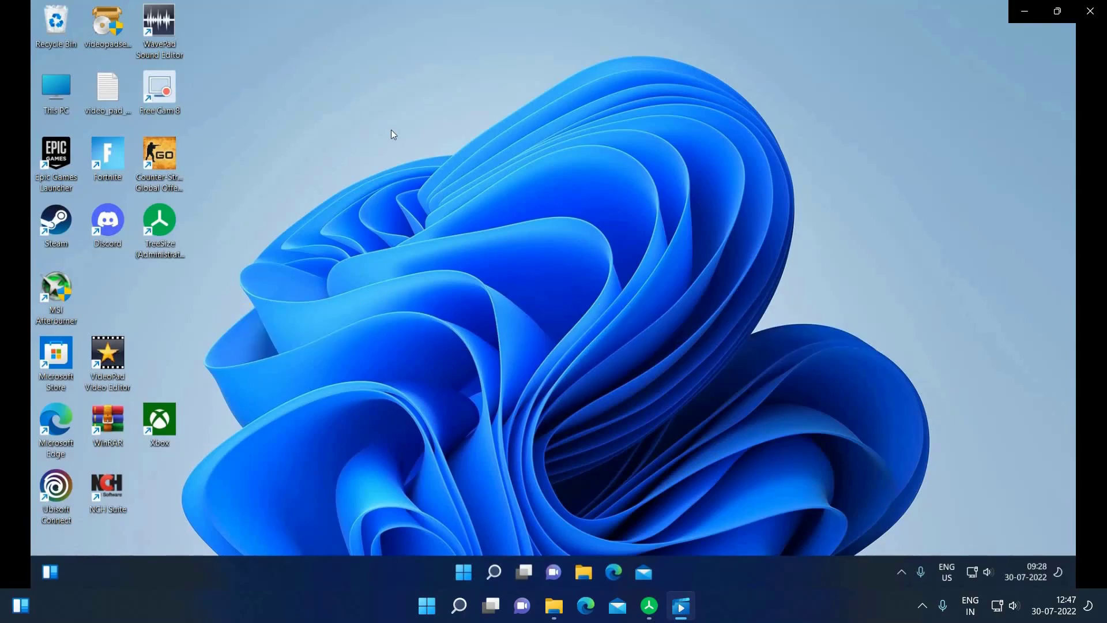
Open the Storage page in Windows Settings, review what occupies drive C, and minimize the window
click(499, 574)
text(settings)
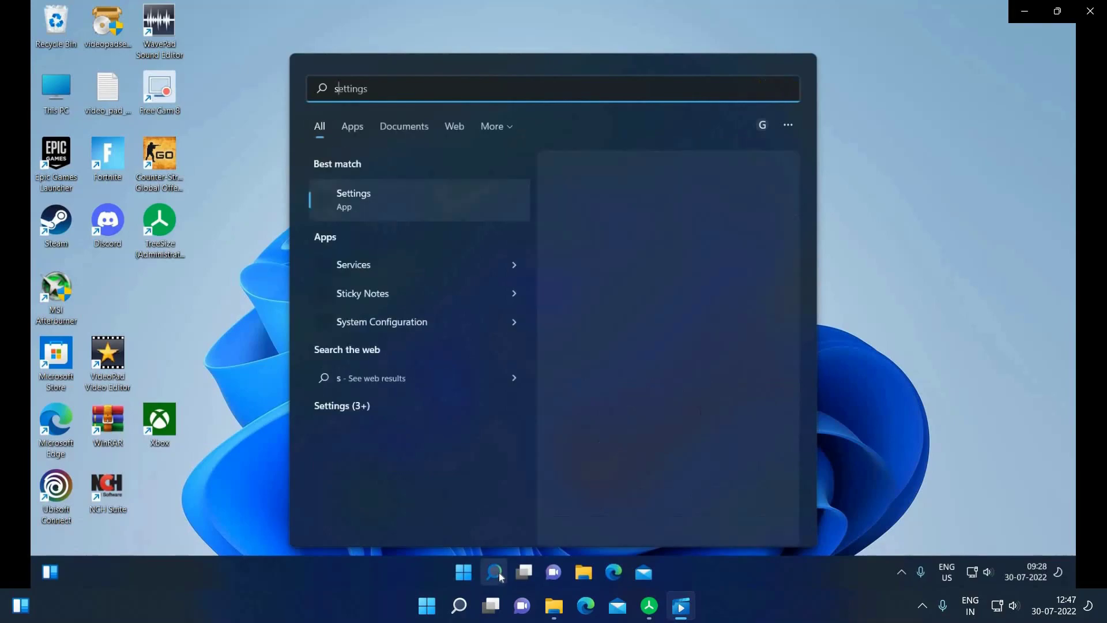
click(458, 193)
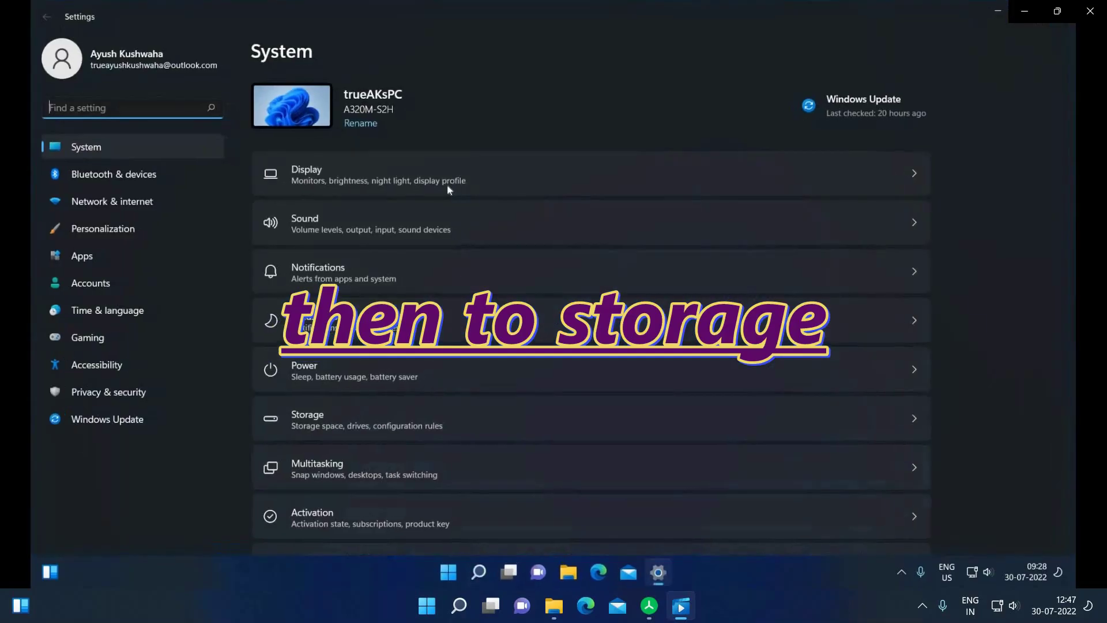
click(346, 418)
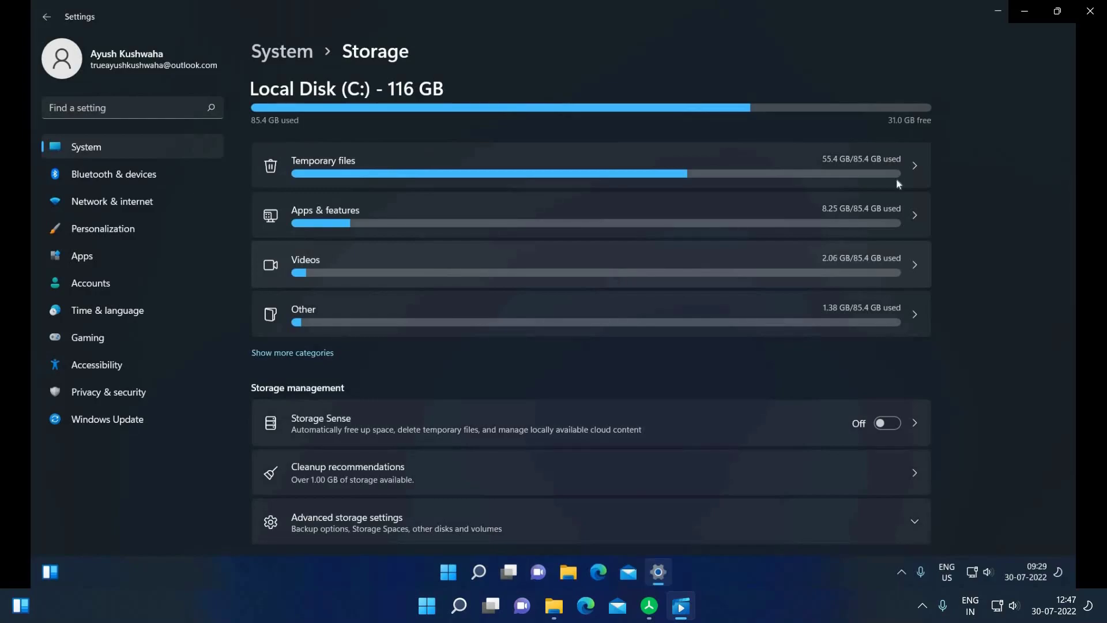
click(1005, 9)
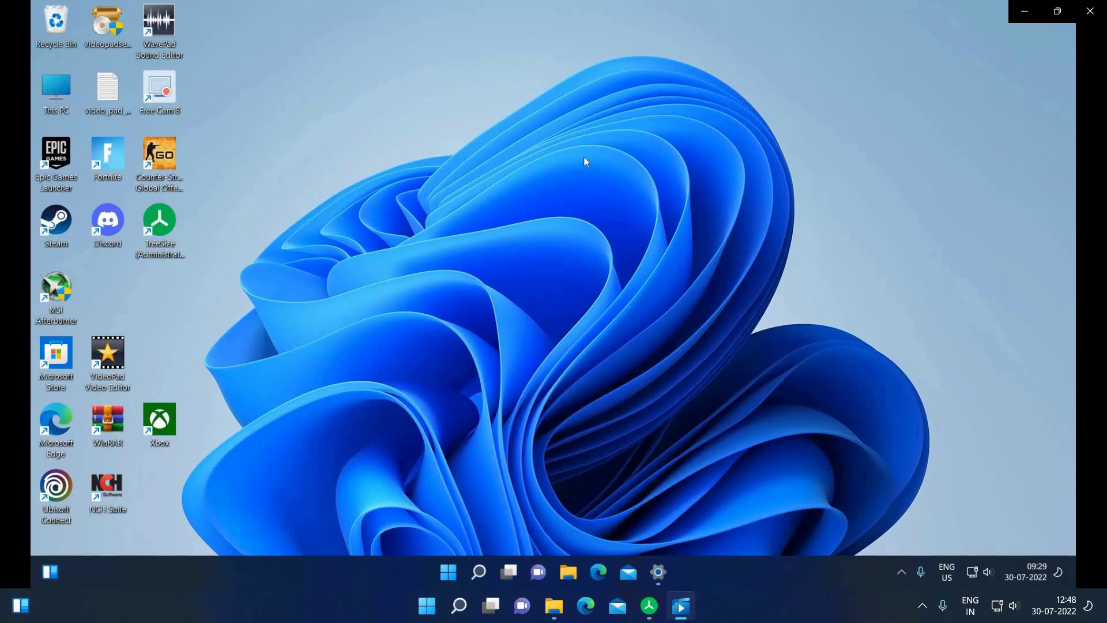
Open the temporary files folder by running %temp% from the Run dialog
key(super+r)
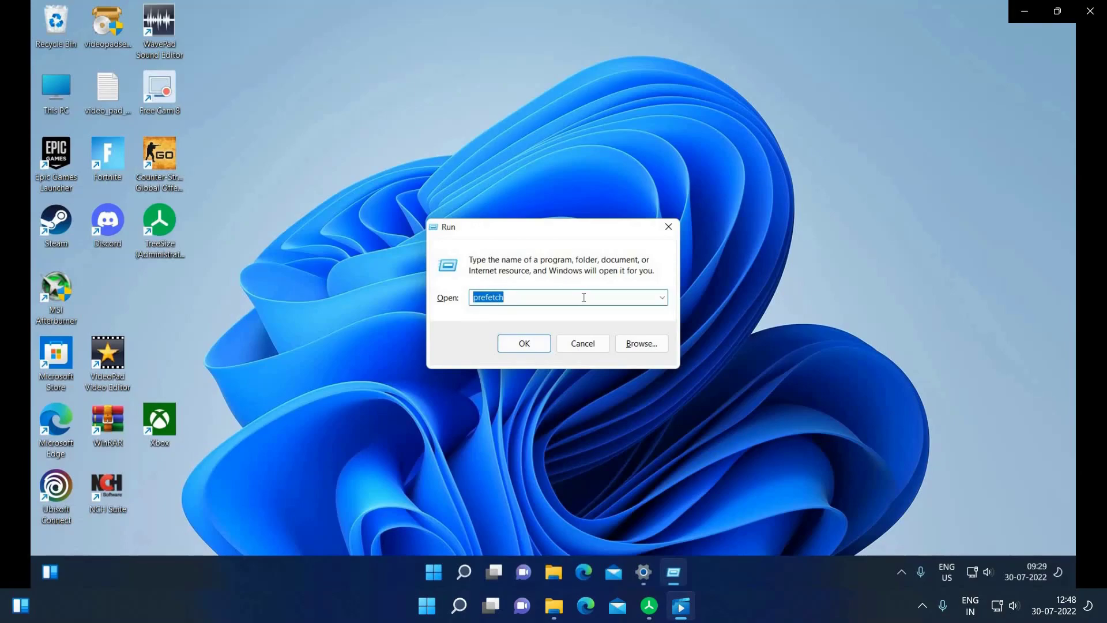
text(%)
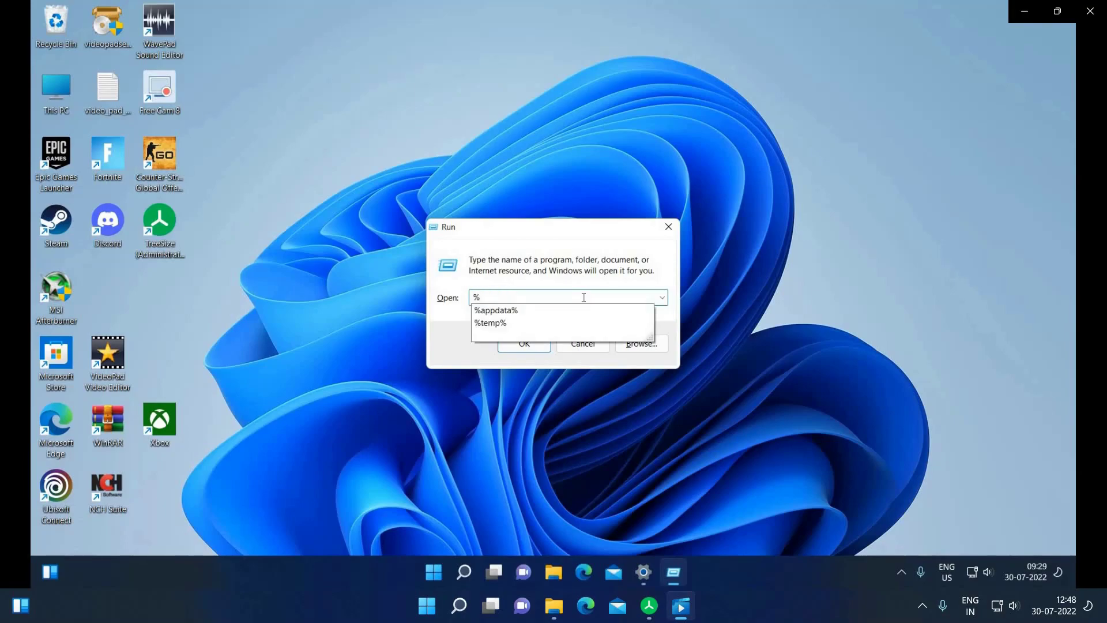
key(Down)
key(Down)
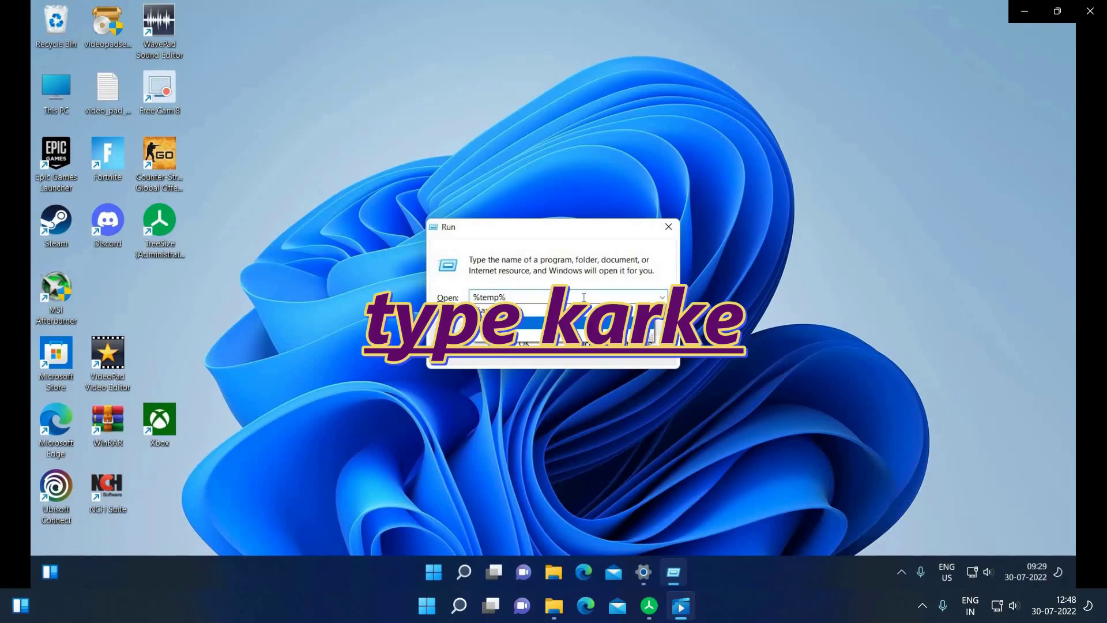
key(Return)
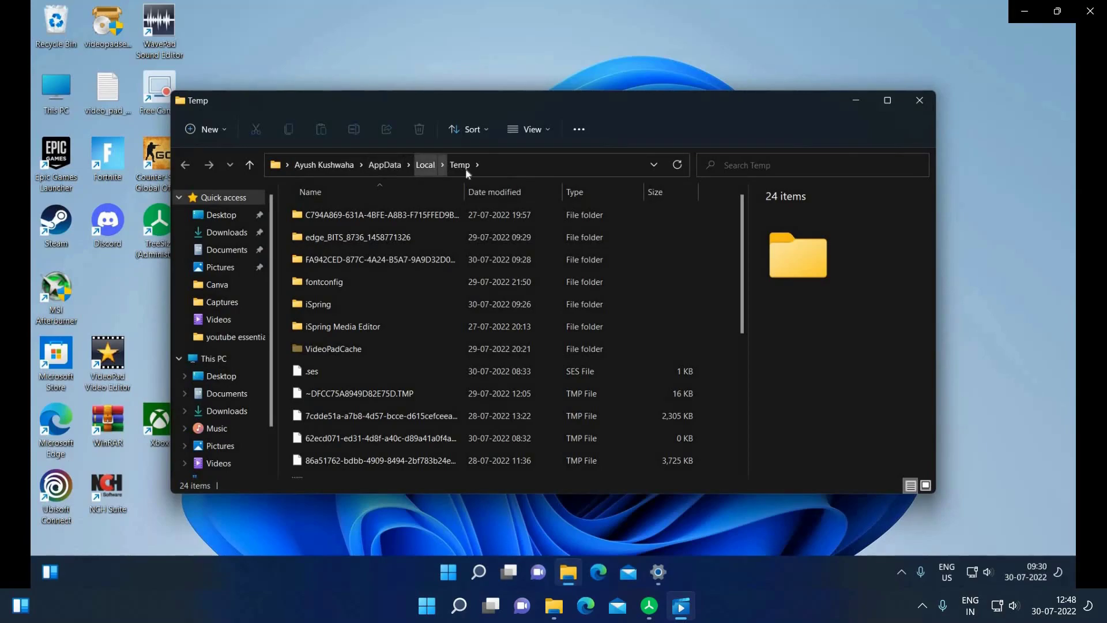
Select every item in the Temp folder and open their combined properties to check the total size
scroll(427, 430, down, 5)
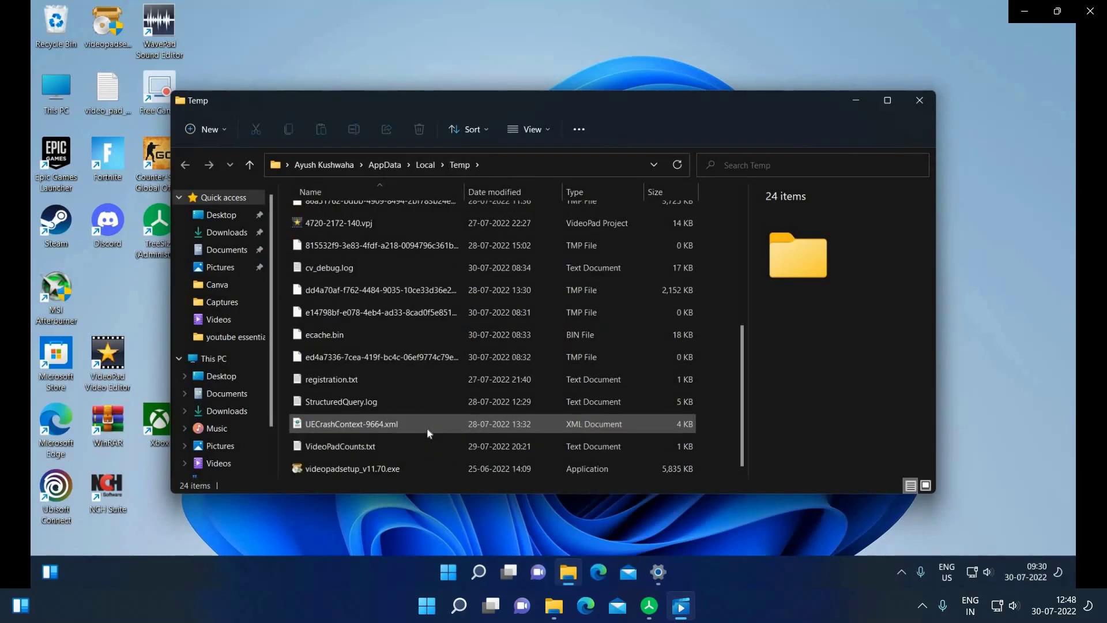
scroll(427, 430, up, 5)
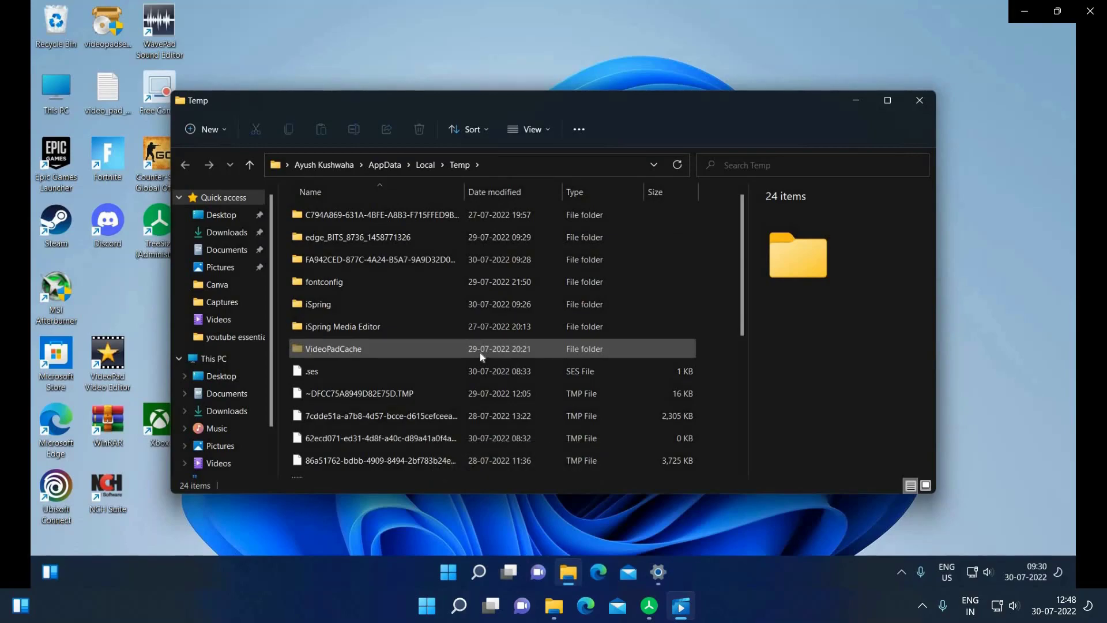
key(ctrl+a)
scroll(479, 357, down, 5)
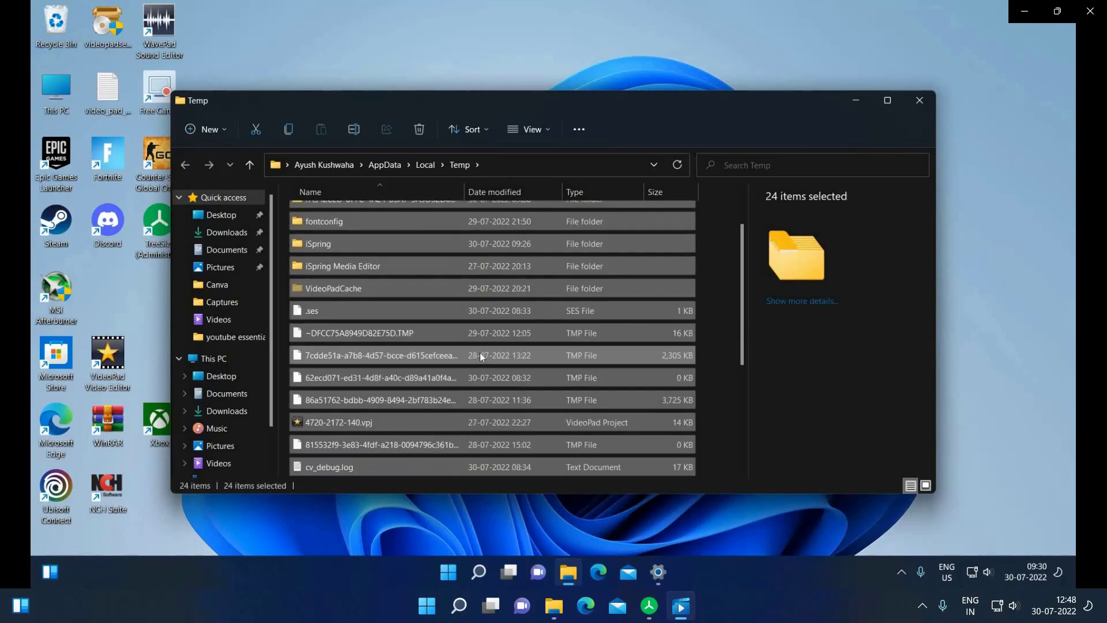
scroll(480, 355, up, 5)
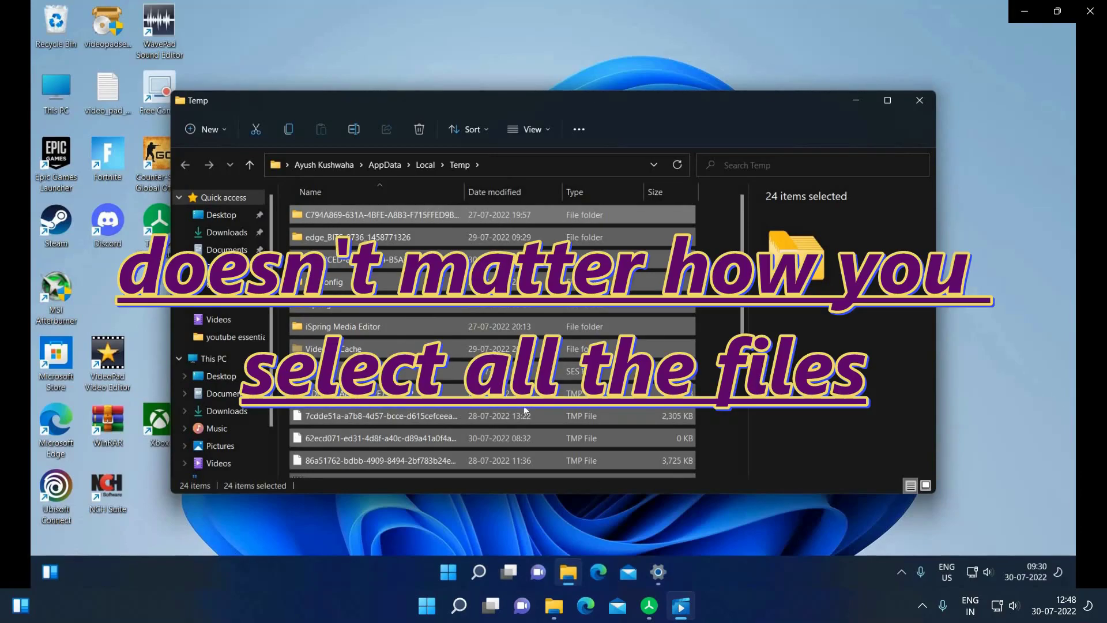
key(alt+Return)
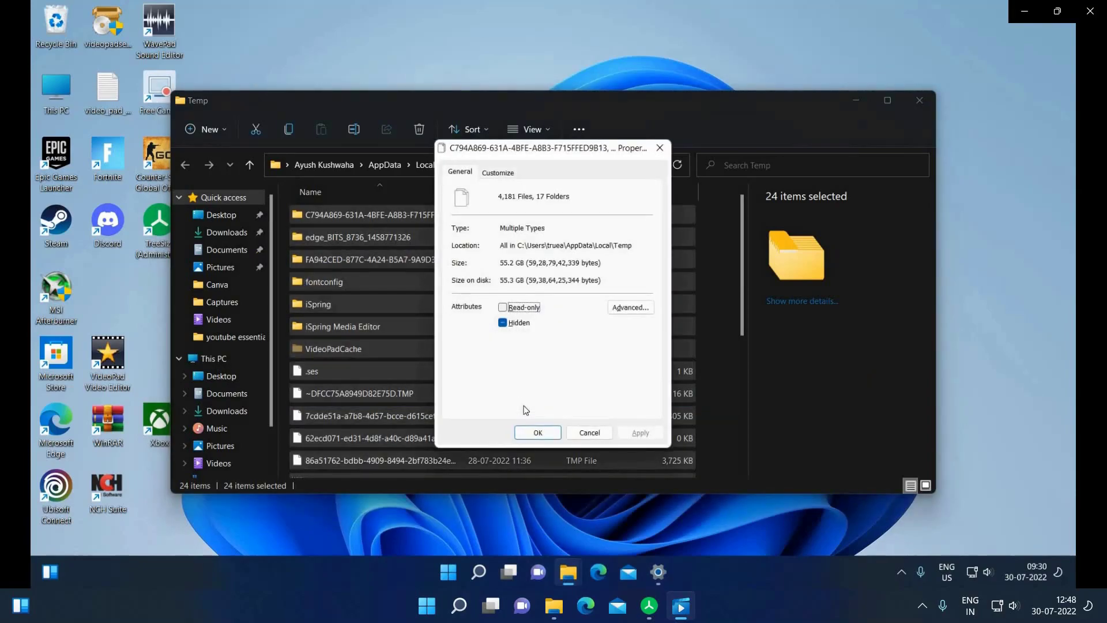
Switch back to Settings and open the Temporary files breakdown for drive C
click(658, 571)
click(444, 176)
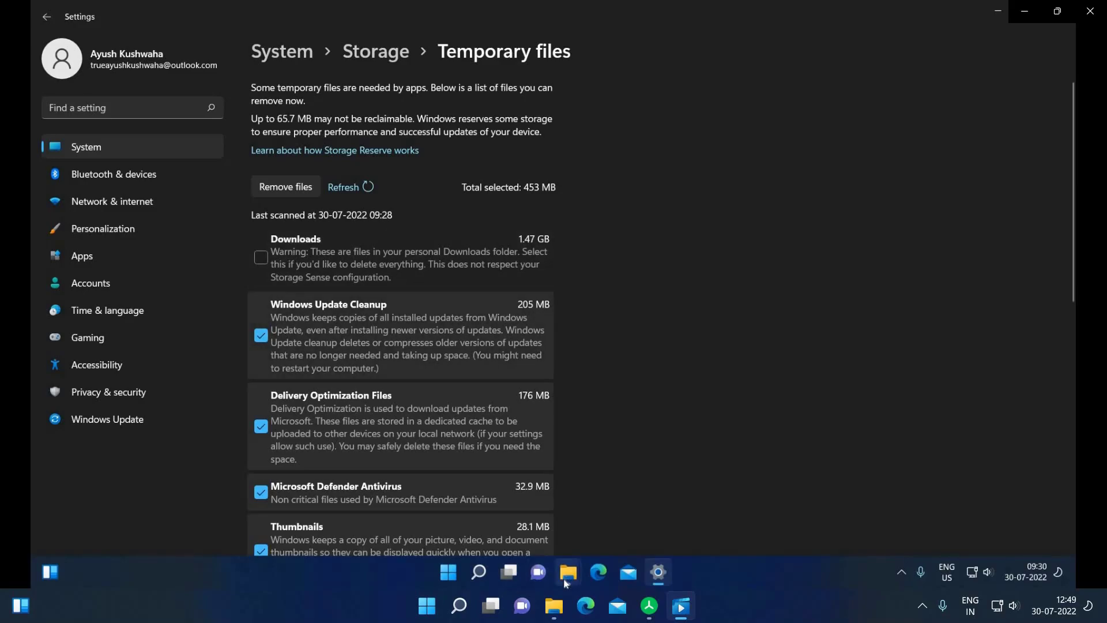
Look at the contents of the Downloads folder in File Explorer, return to the Temp folder and minimize the window
mouse_move(566, 578)
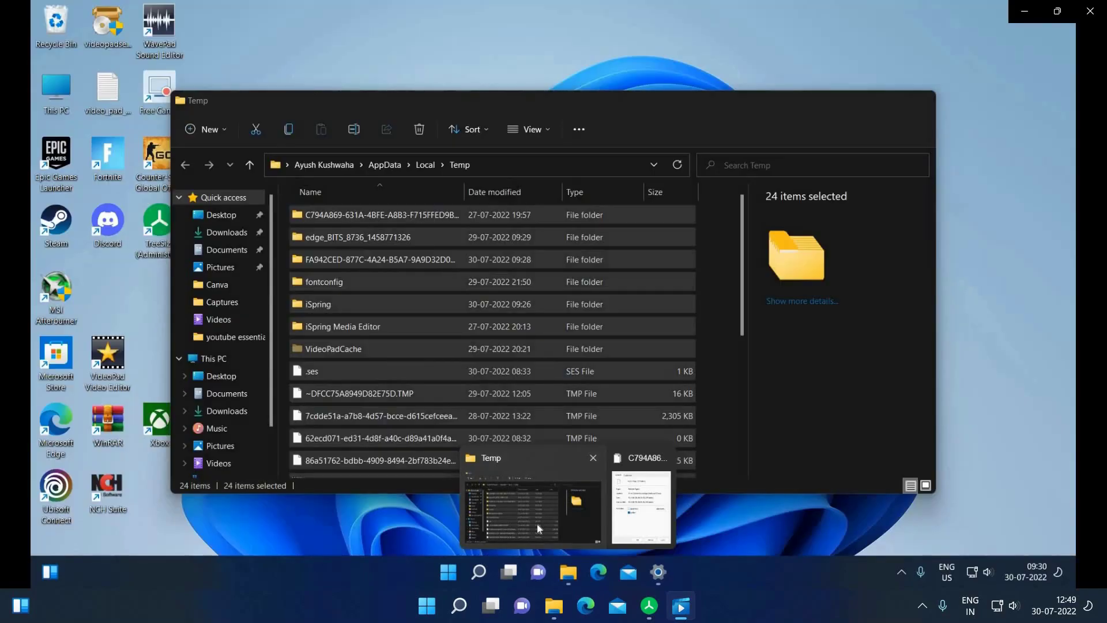
click(537, 528)
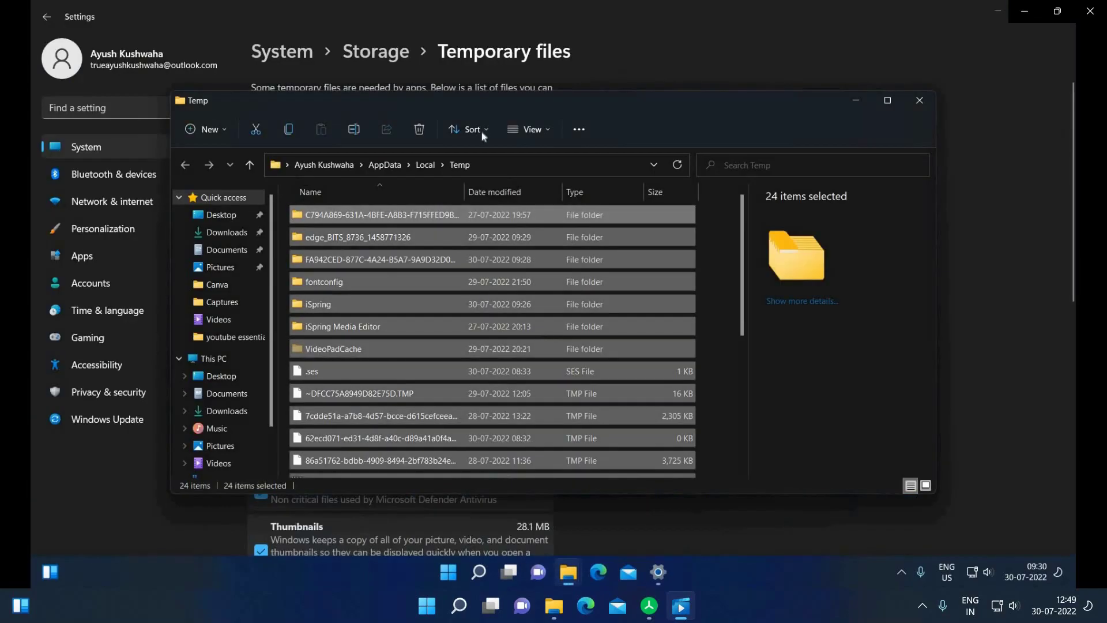
click(226, 232)
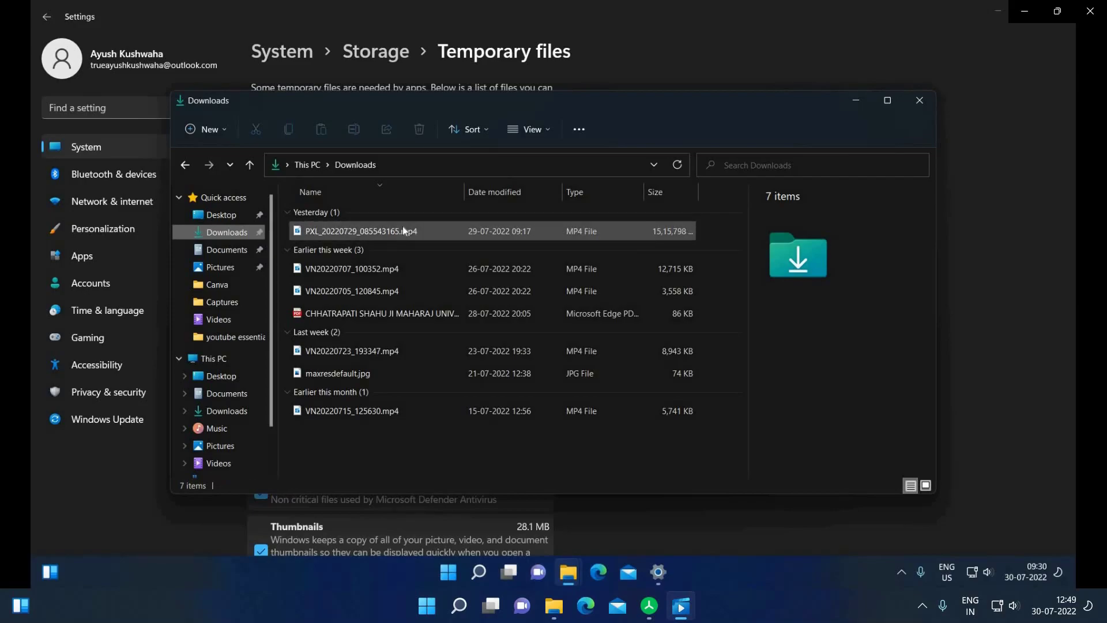
mouse_move(404, 230)
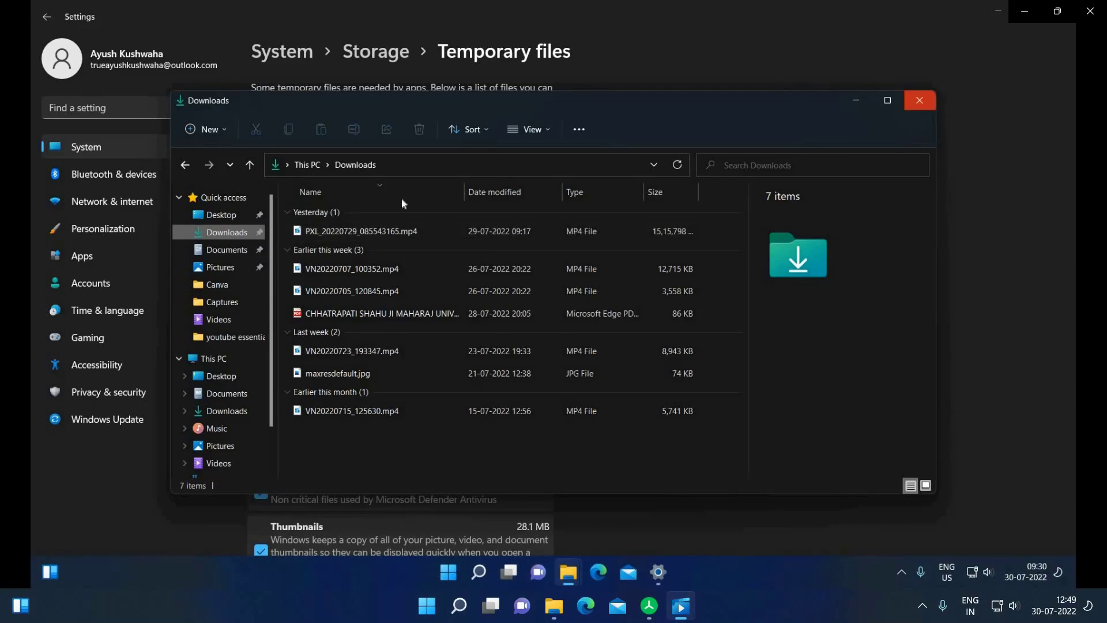
key(alt+Left)
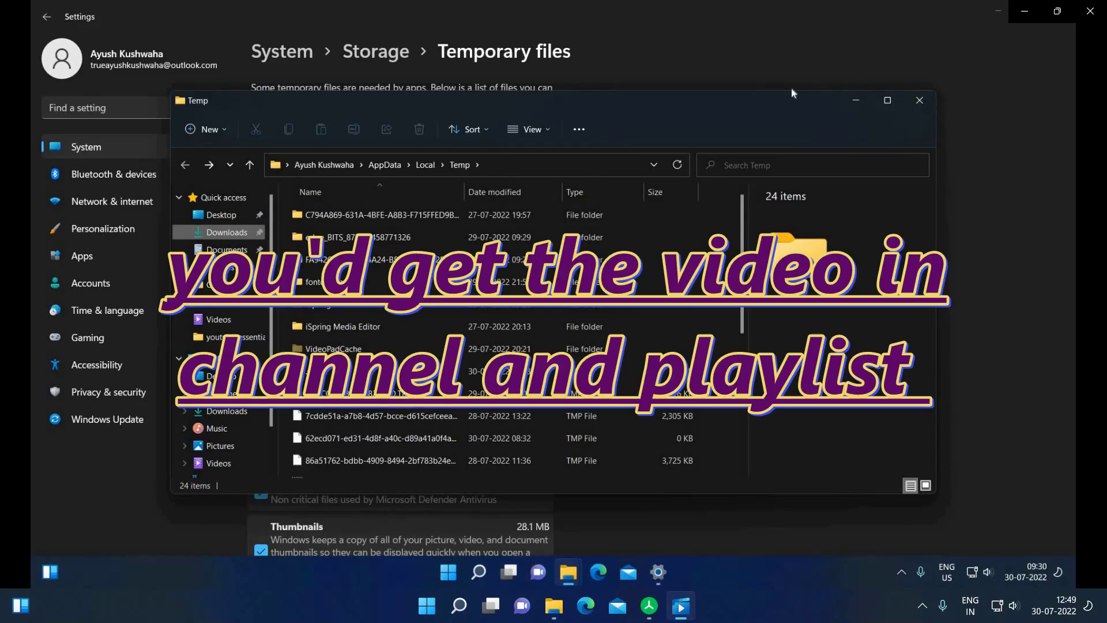
click(853, 101)
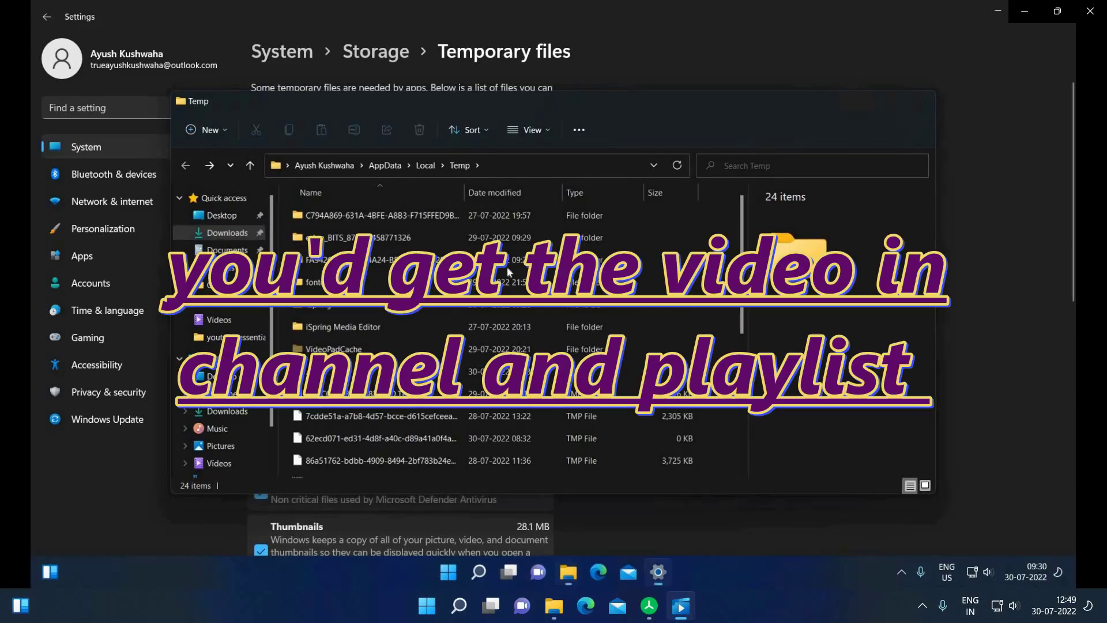
Examine the removable file categories and their sizes on the Temporary files page, from Downloads through Recycle Bin
scroll(440, 279, down, 10)
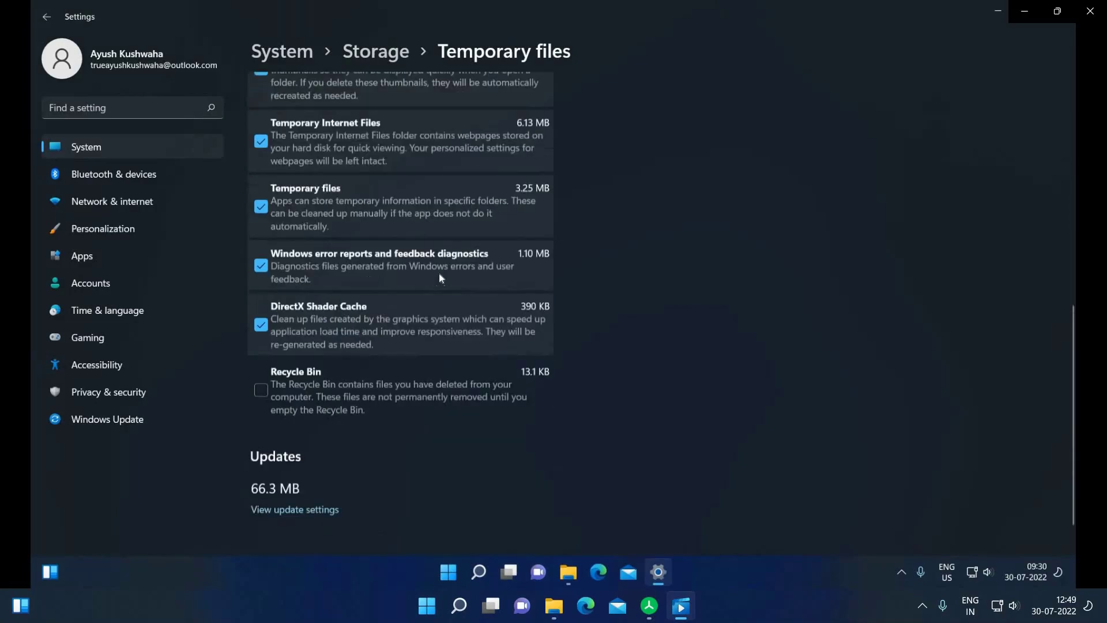
scroll(438, 273, up, 4)
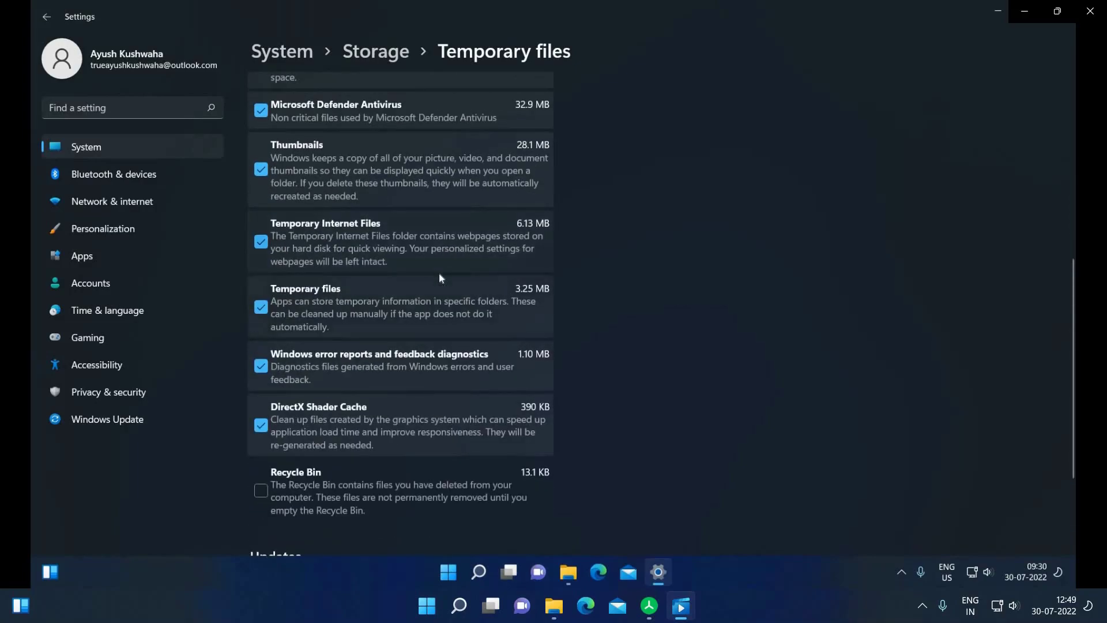
scroll(438, 272, up, 6)
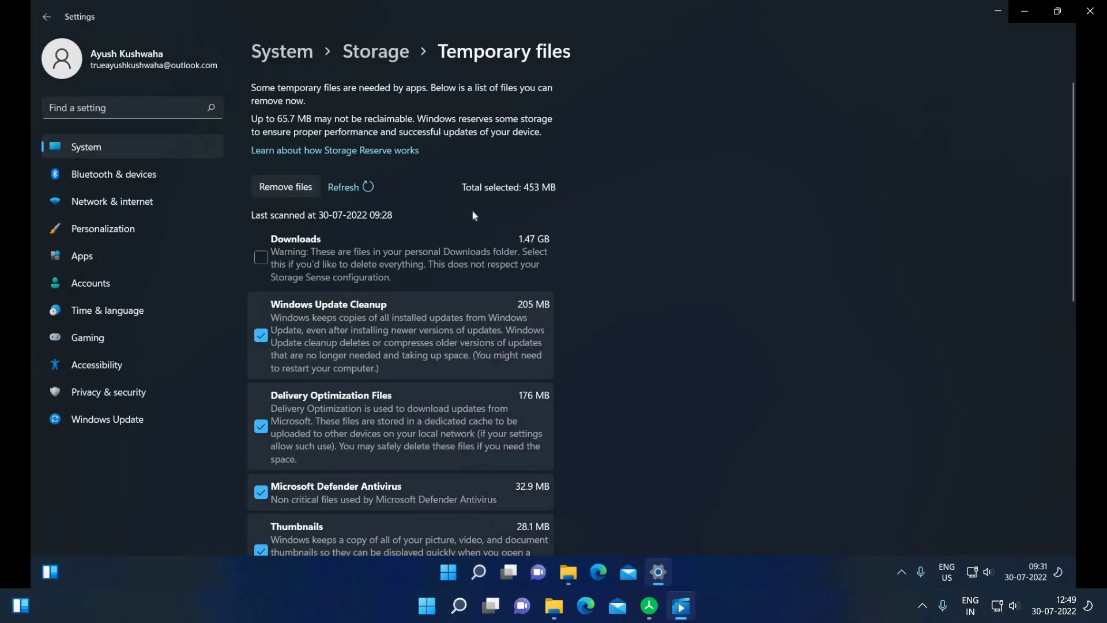
scroll(473, 214, down, 8)
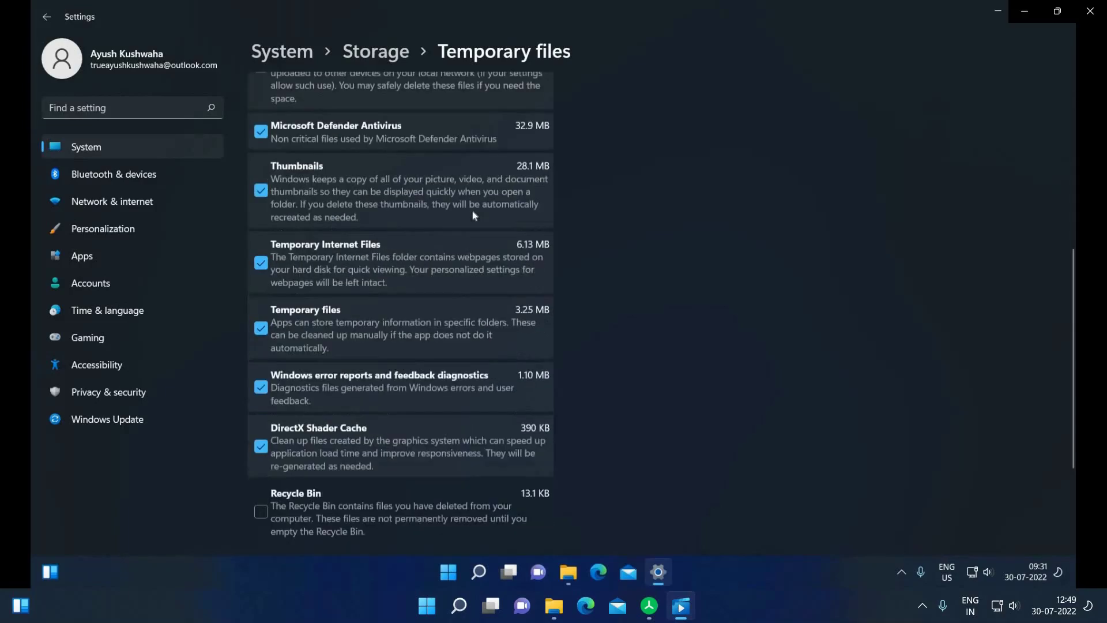
scroll(473, 215, up, 5)
scroll(472, 215, up, 4)
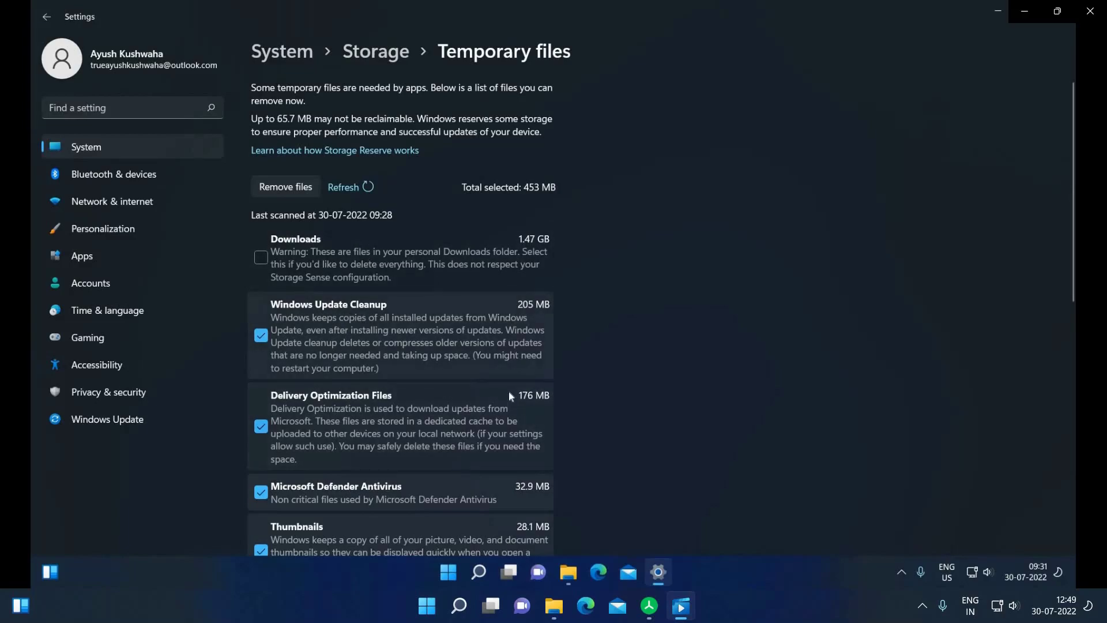
scroll(509, 392, down, 10)
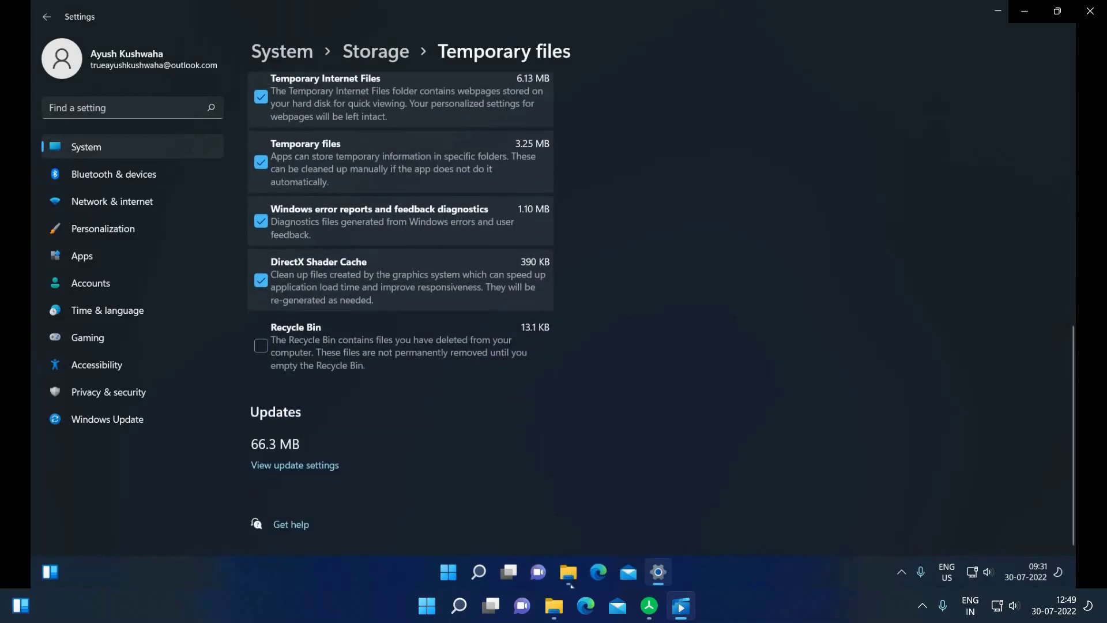
Switch to the Temp folder in File Explorer and permanently delete all of its items
mouse_move(567, 571)
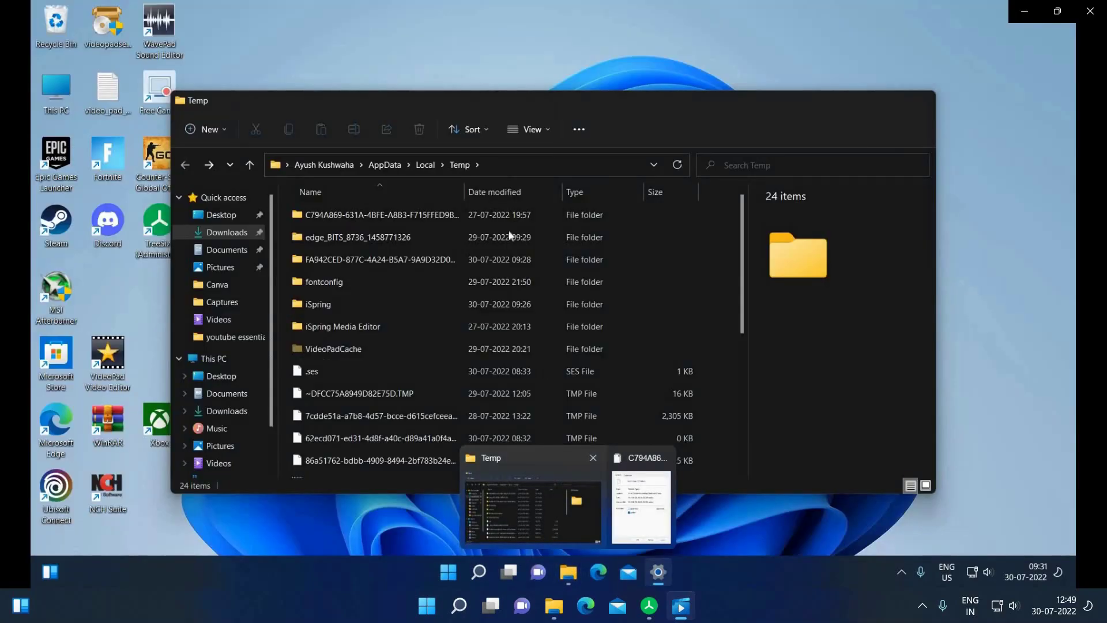
click(555, 489)
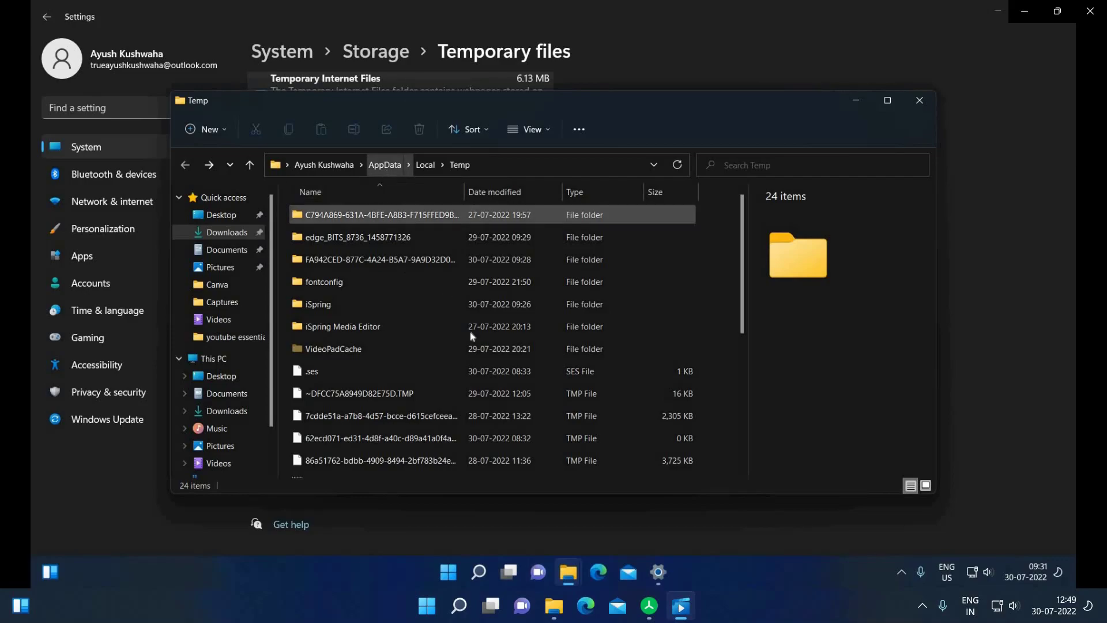
scroll(471, 333, down, 4)
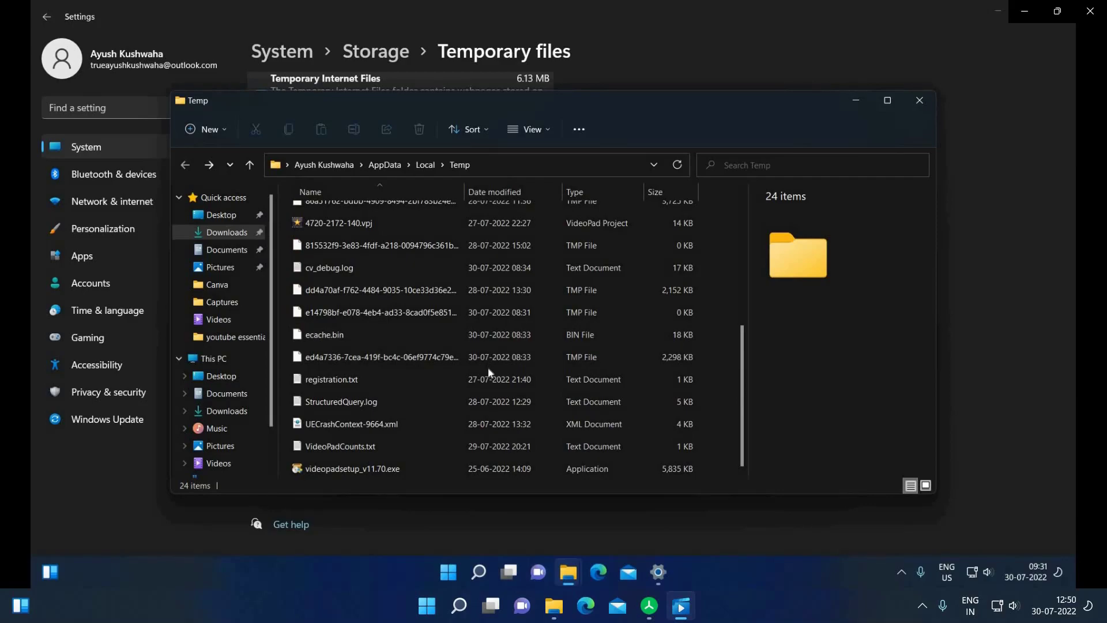
key(ctrl+a)
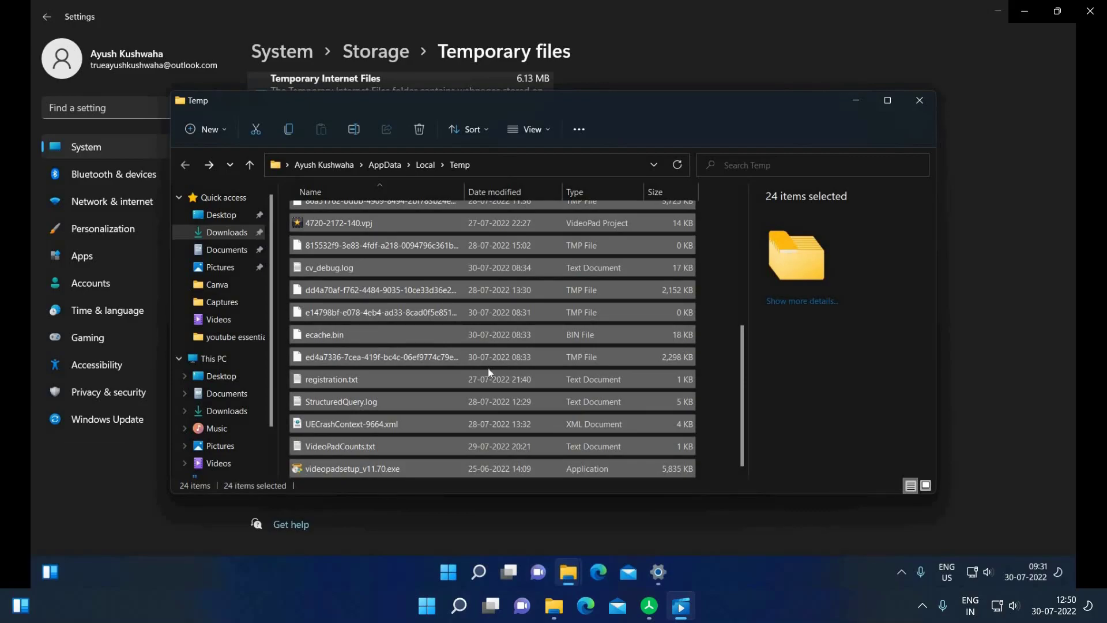
key(shift+Delete)
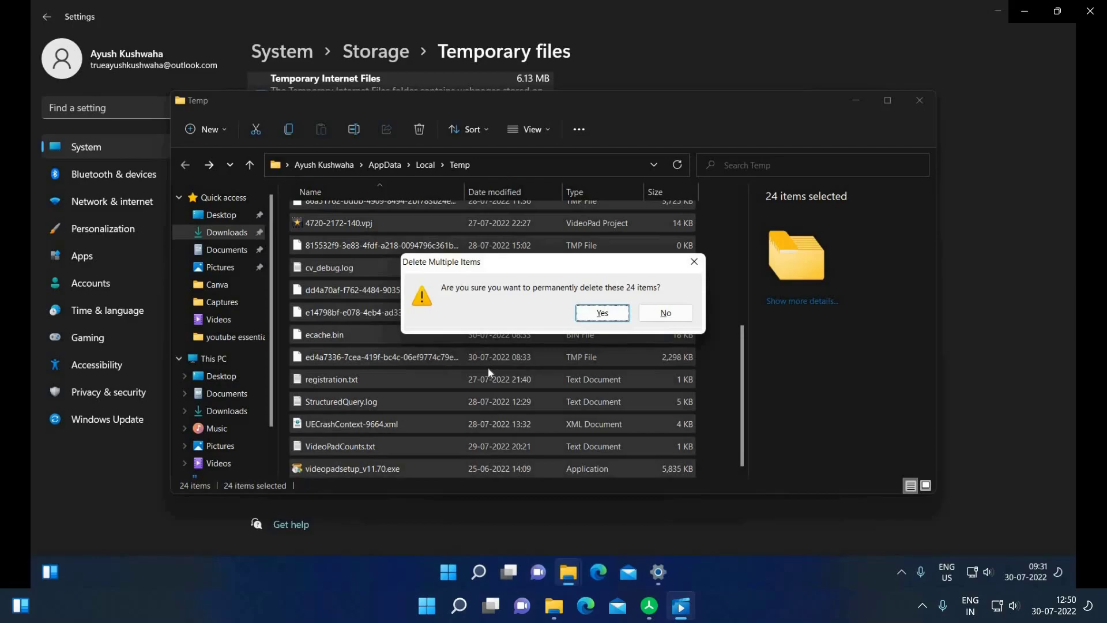
key(Return)
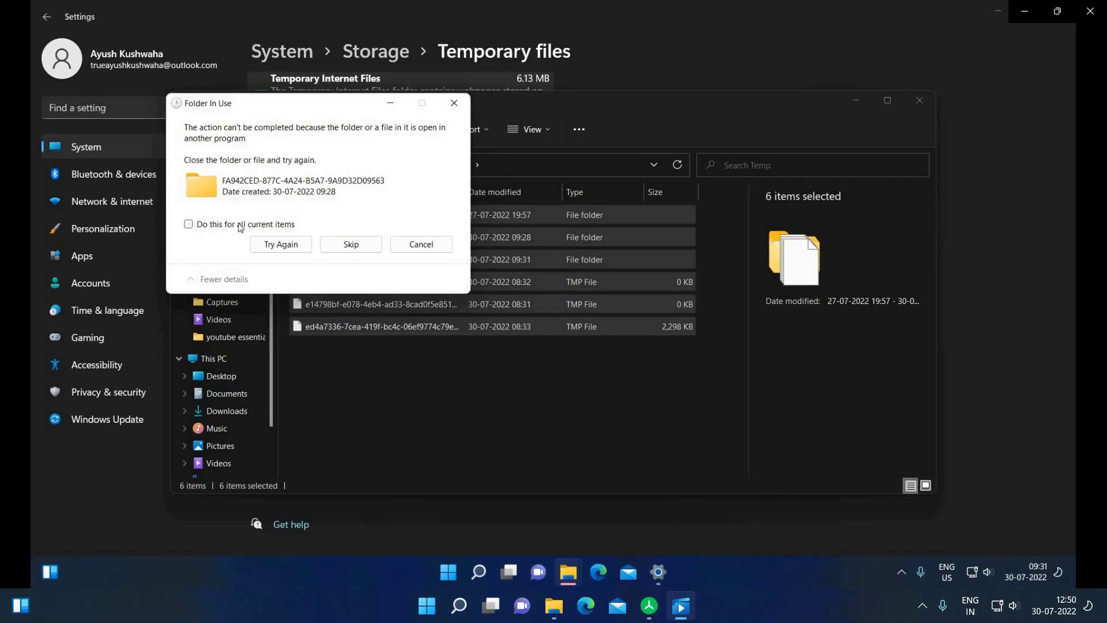
Apply the choice to all current items, retry deleting the folder in use, and skip the items that are in use
click(187, 224)
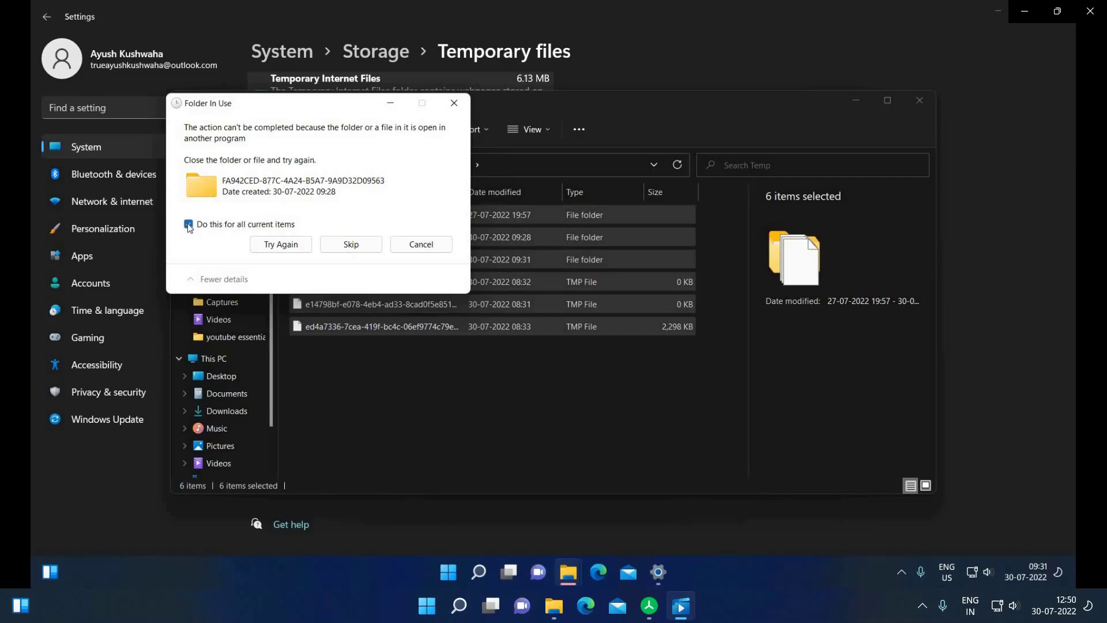
click(280, 244)
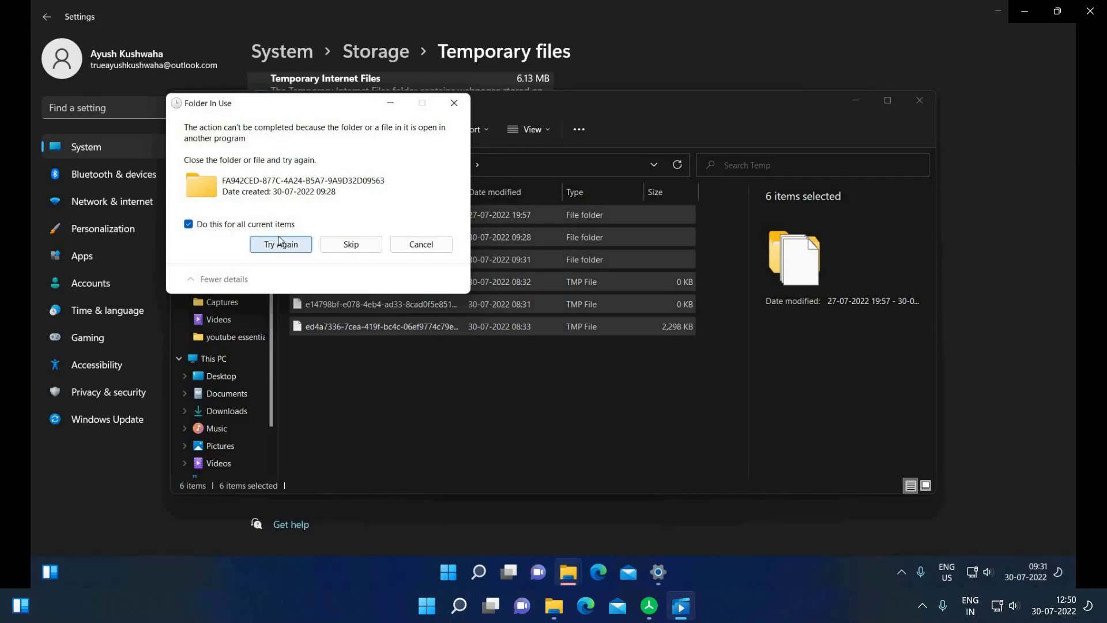
click(350, 243)
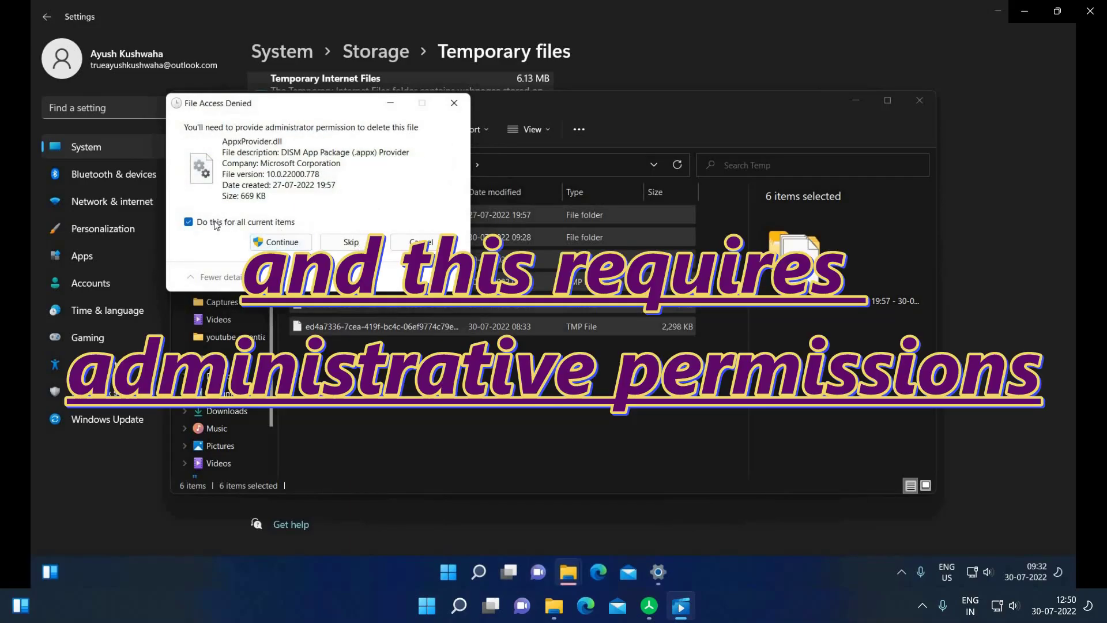
Continue deleting the protected items with administrator permission, and check drive C's usage on the Storage settings page
click(269, 241)
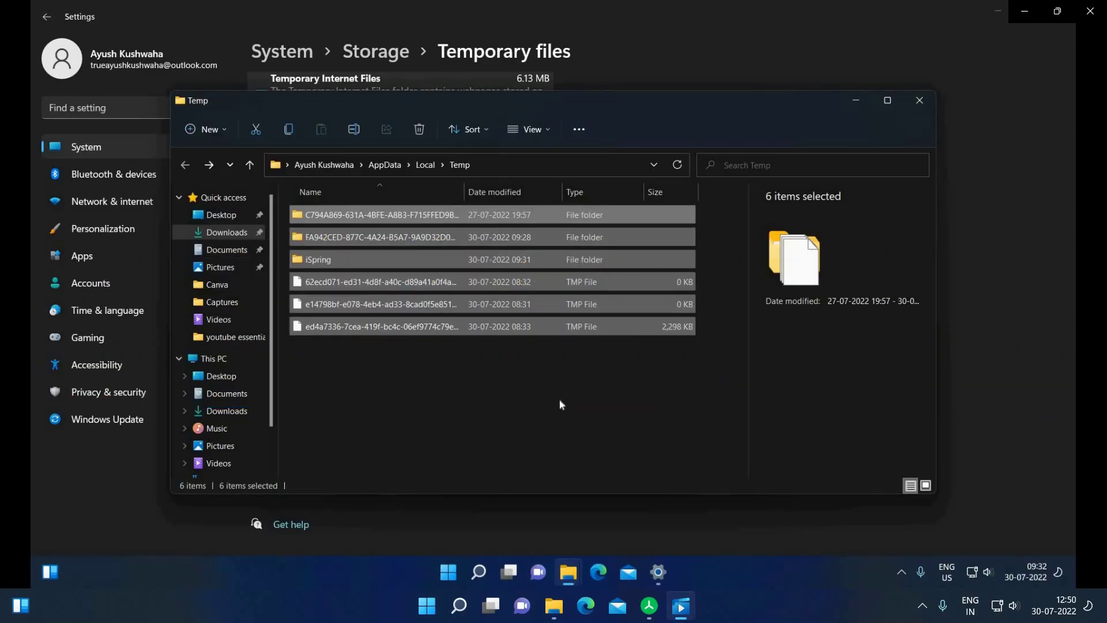
key(alt+Return)
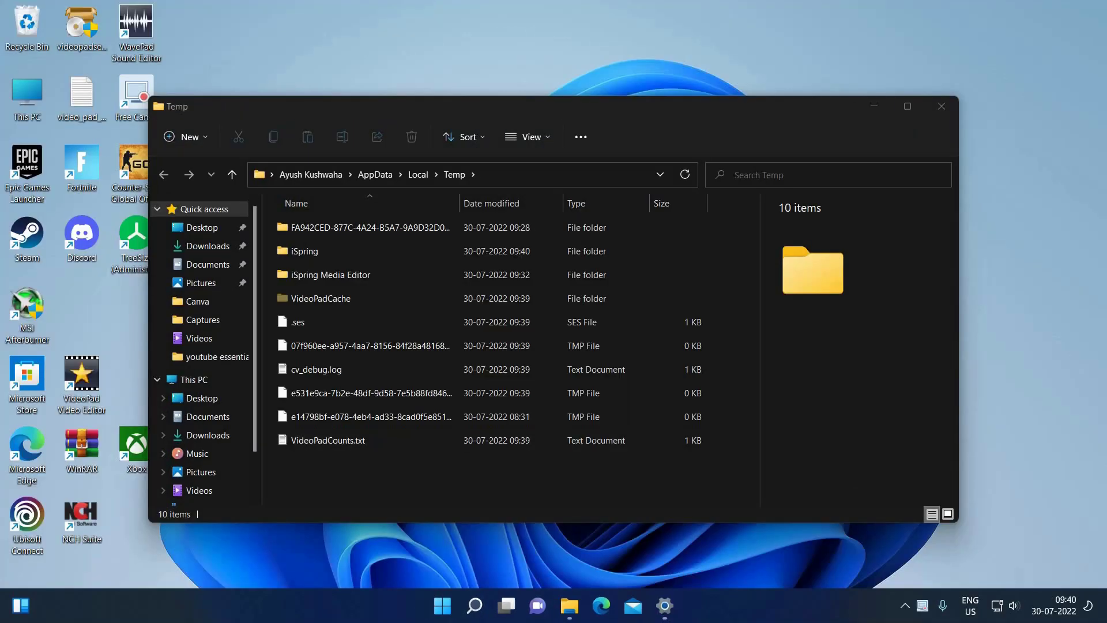
click(664, 605)
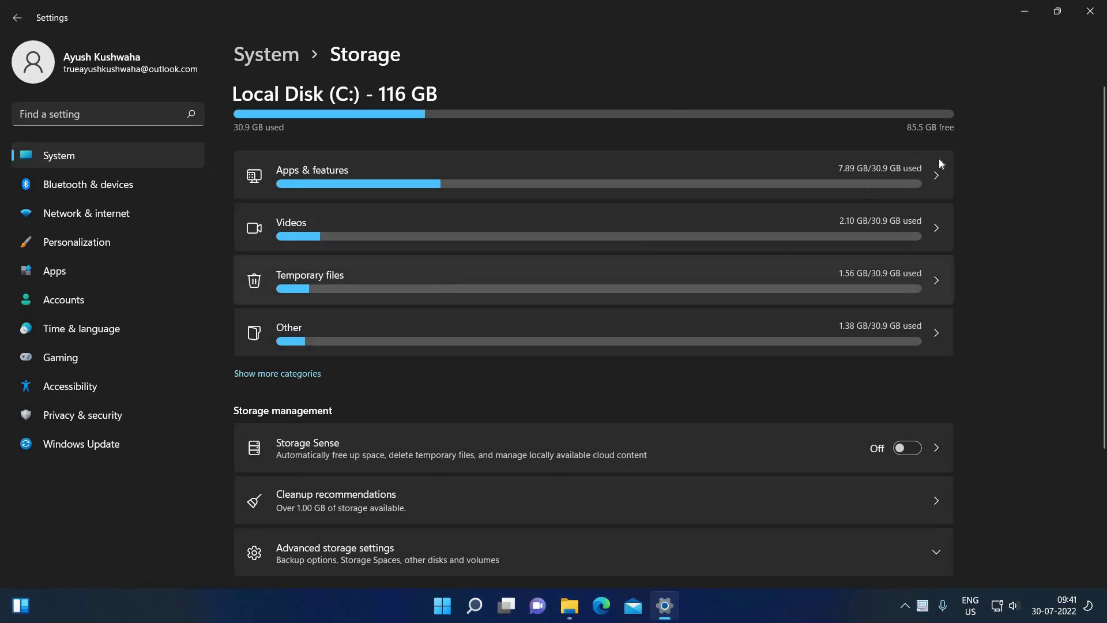
click(1024, 11)
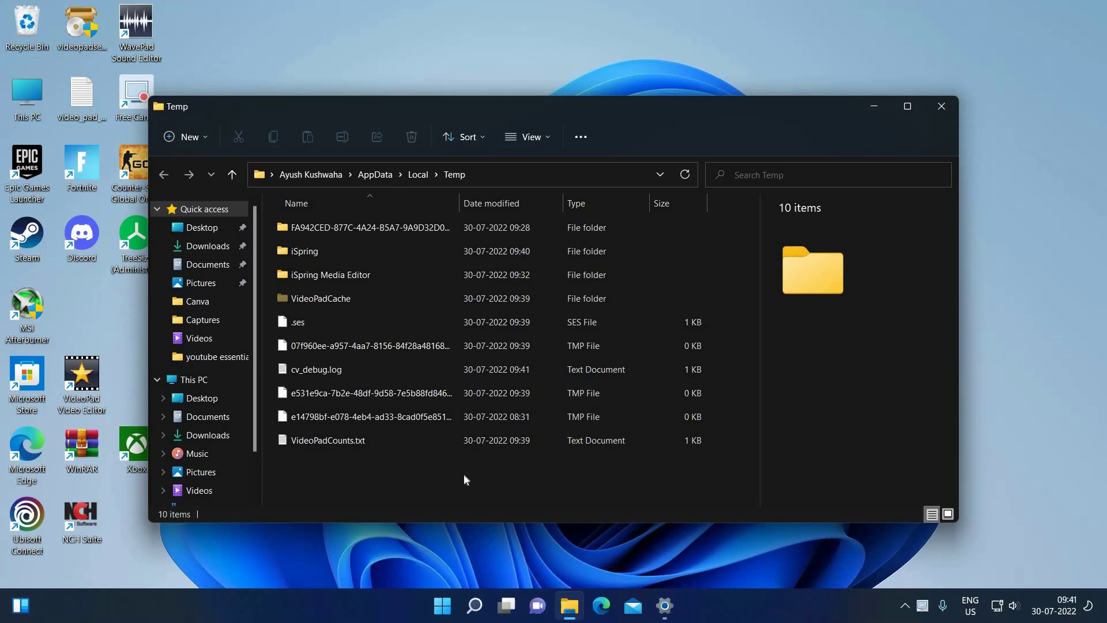
Permanently delete all items in the Temp folder, skip every item that is in use, and close the folder window
key(ctrl+a)
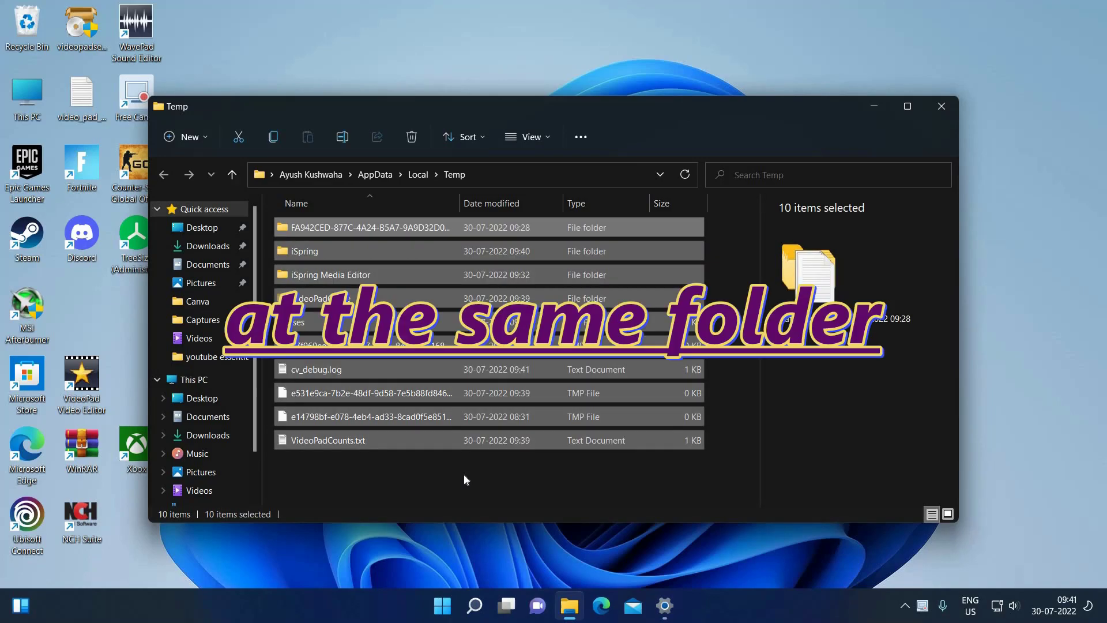
key(Delete)
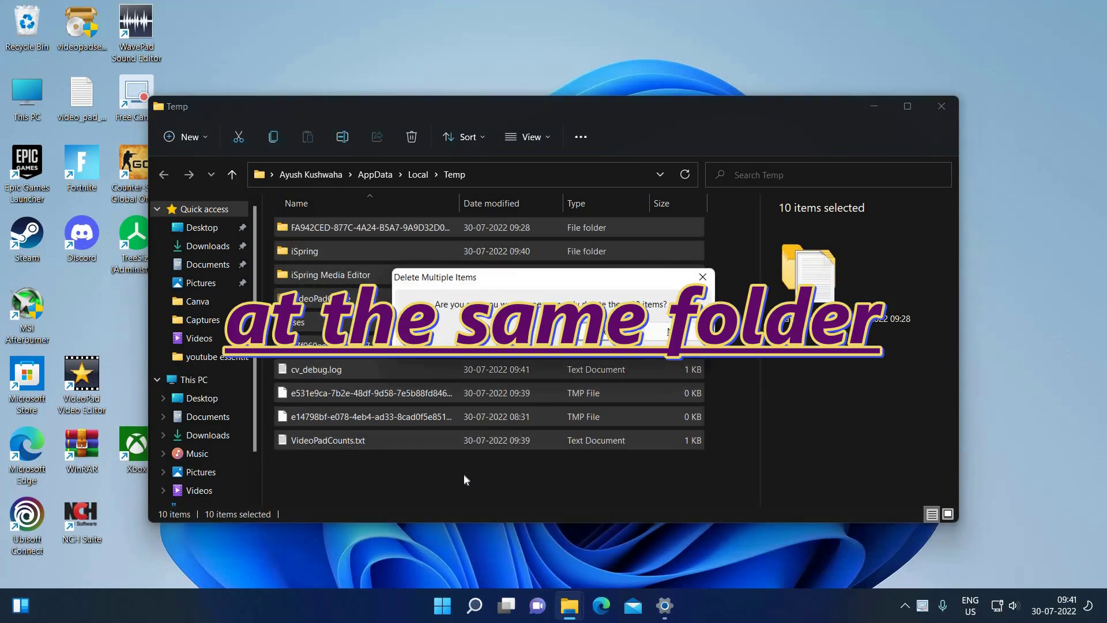
key(Return)
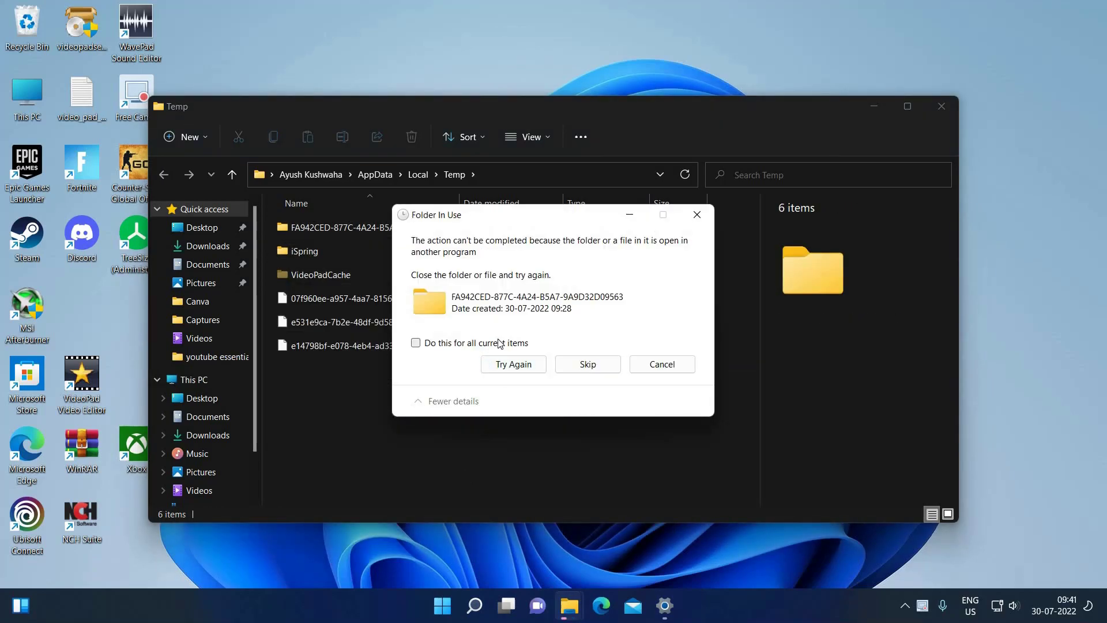
click(532, 344)
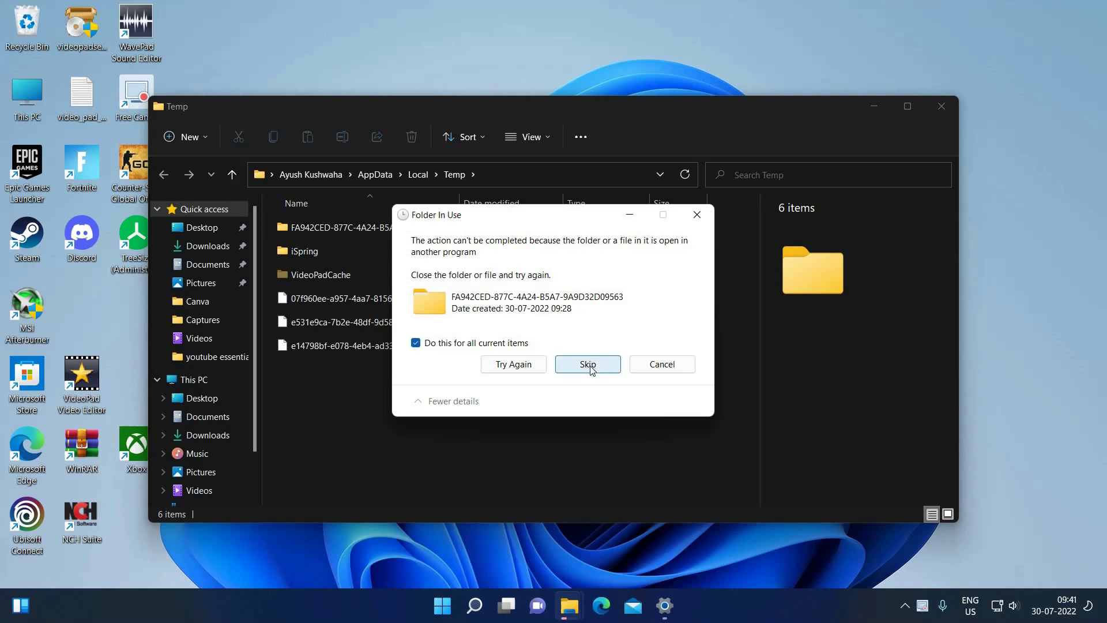
click(558, 357)
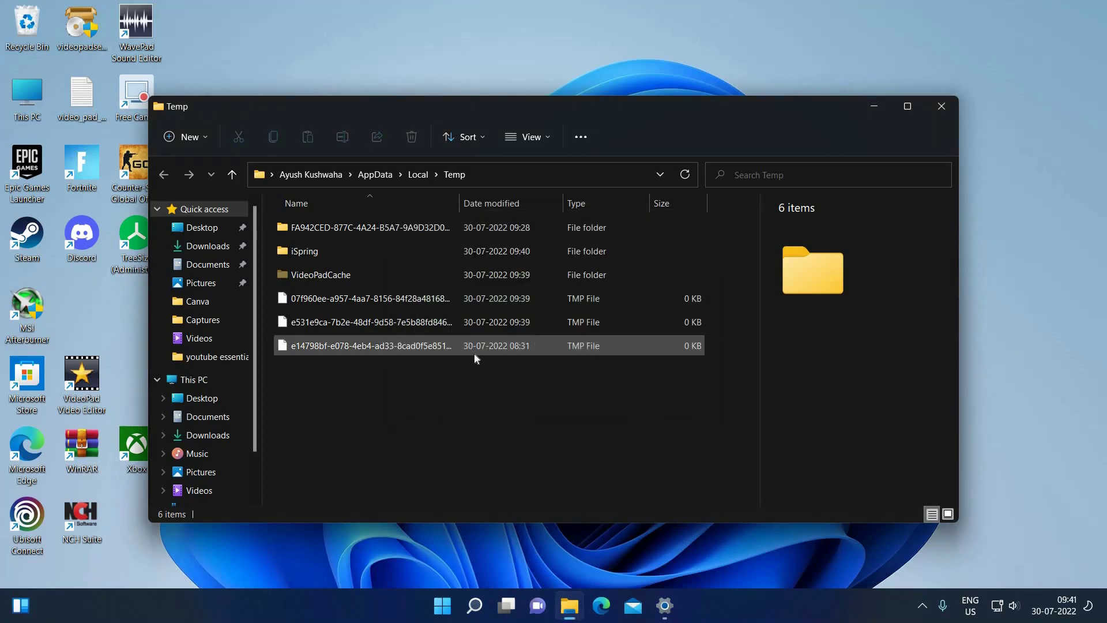
click(941, 107)
Reload the Storage page in Settings, look at drive C's usage breakdown by category, and minimize the window
click(664, 605)
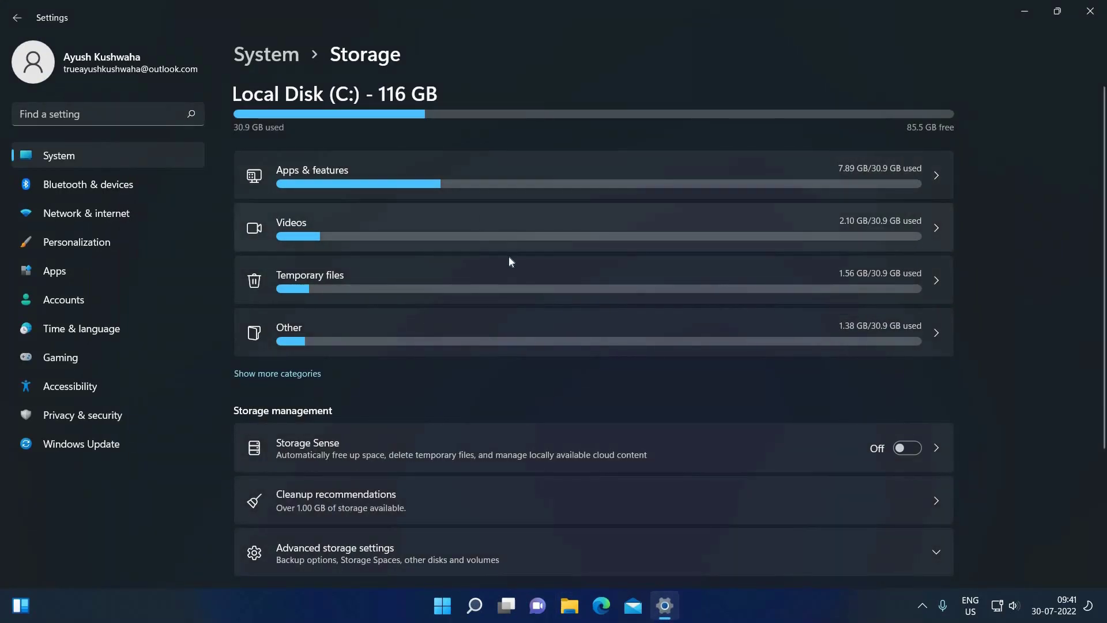
key(alt+Left)
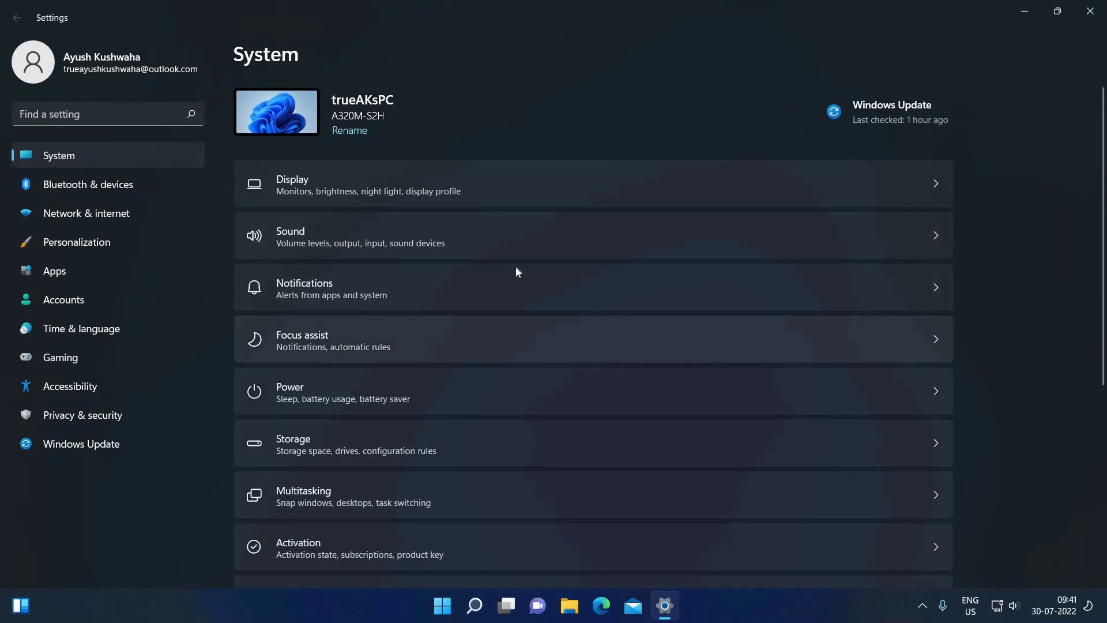
click(476, 440)
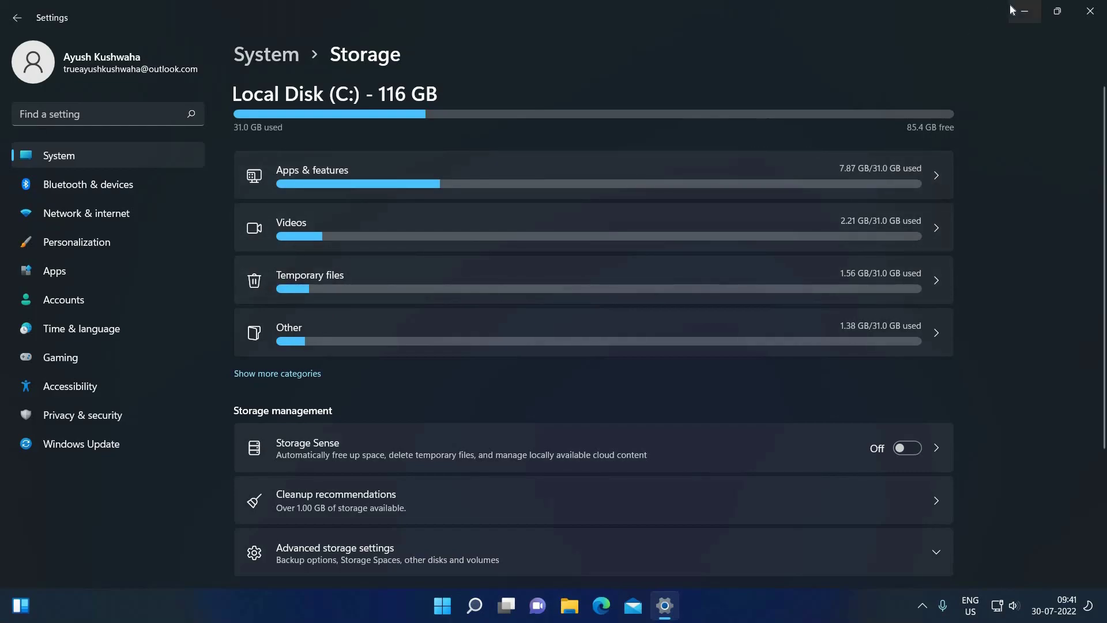
key(Return)
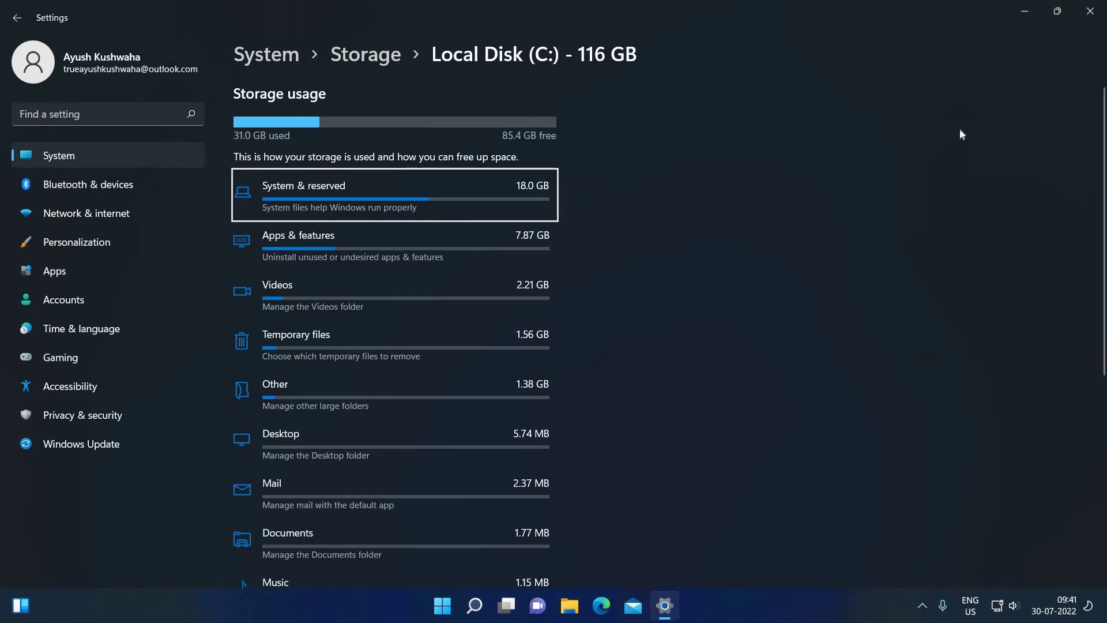
key(alt+Left)
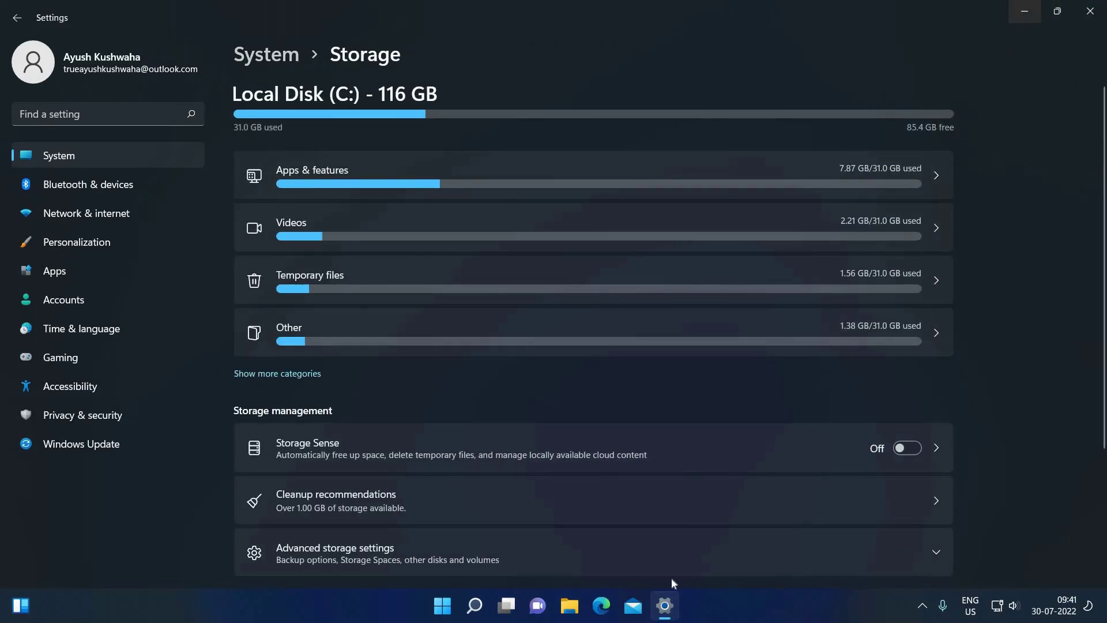
click(667, 602)
Open the prefetch folder through the Run dialog and grant administrator access to it
mouse_move(487, 615)
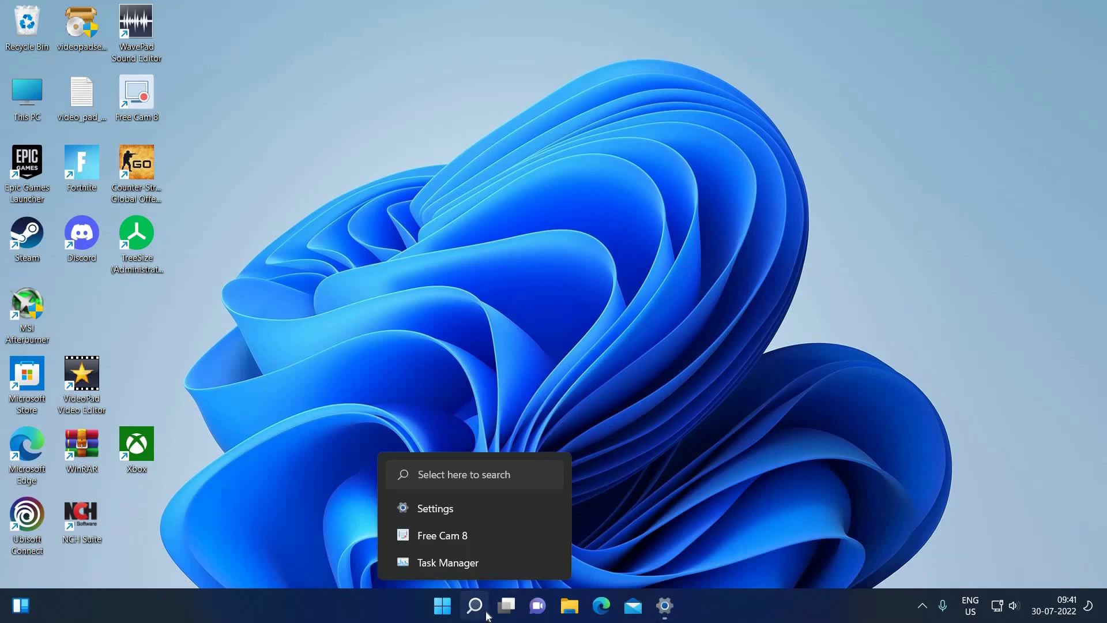
key(super+r)
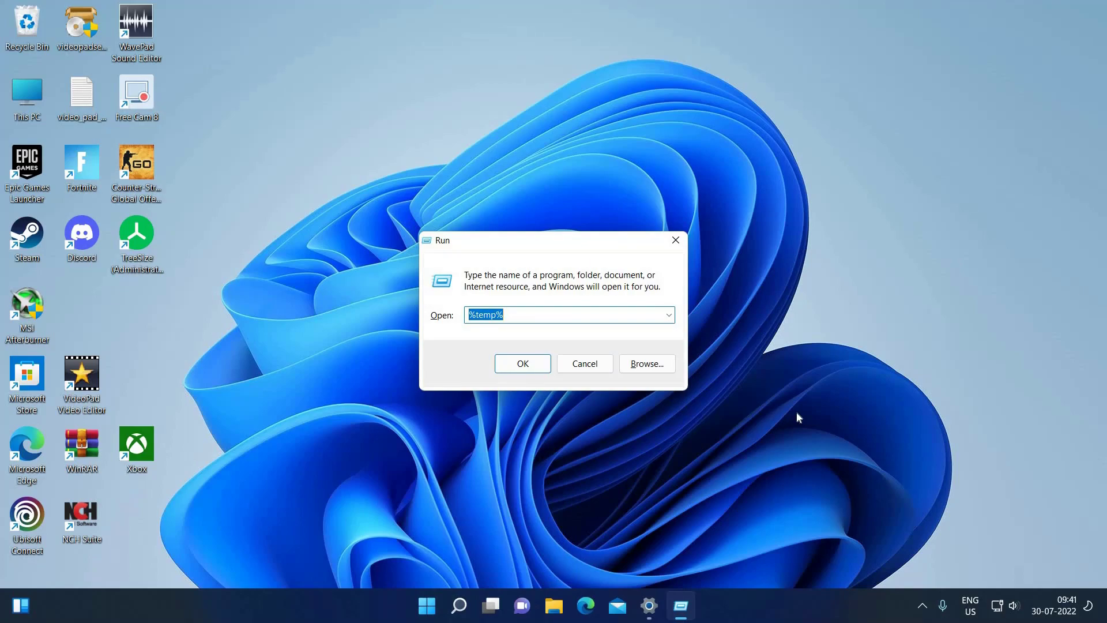
text(pr)
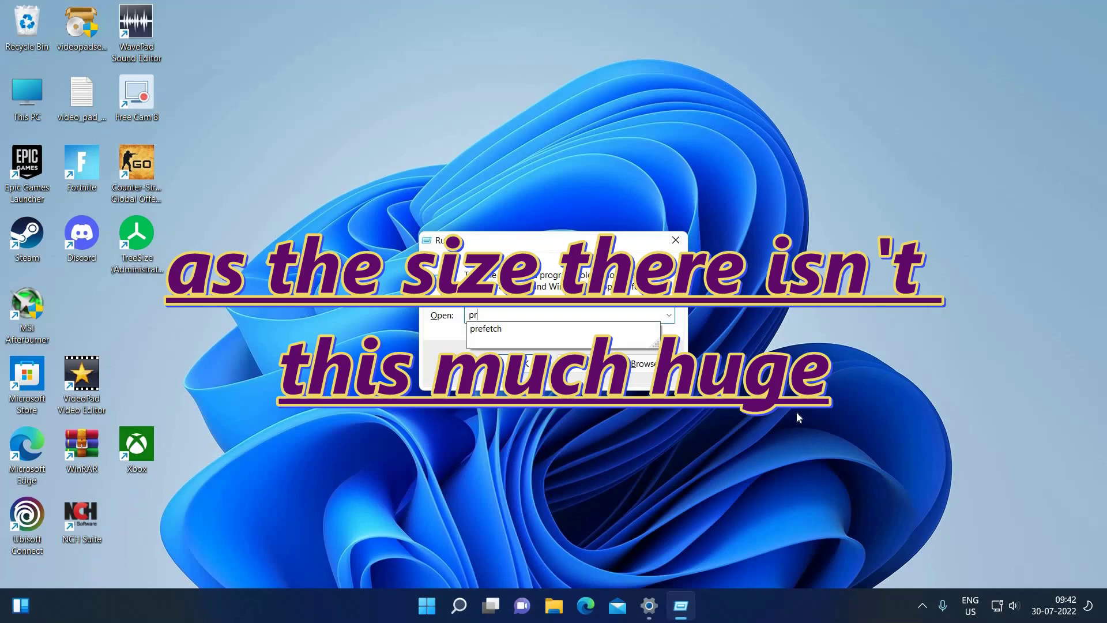
key(Down)
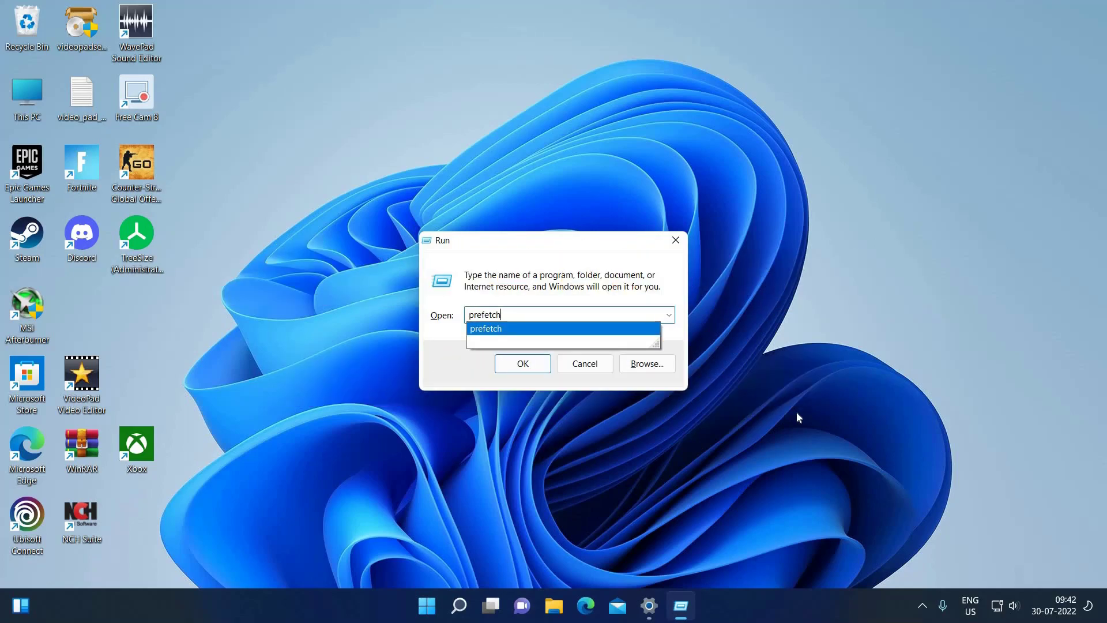
key(Return)
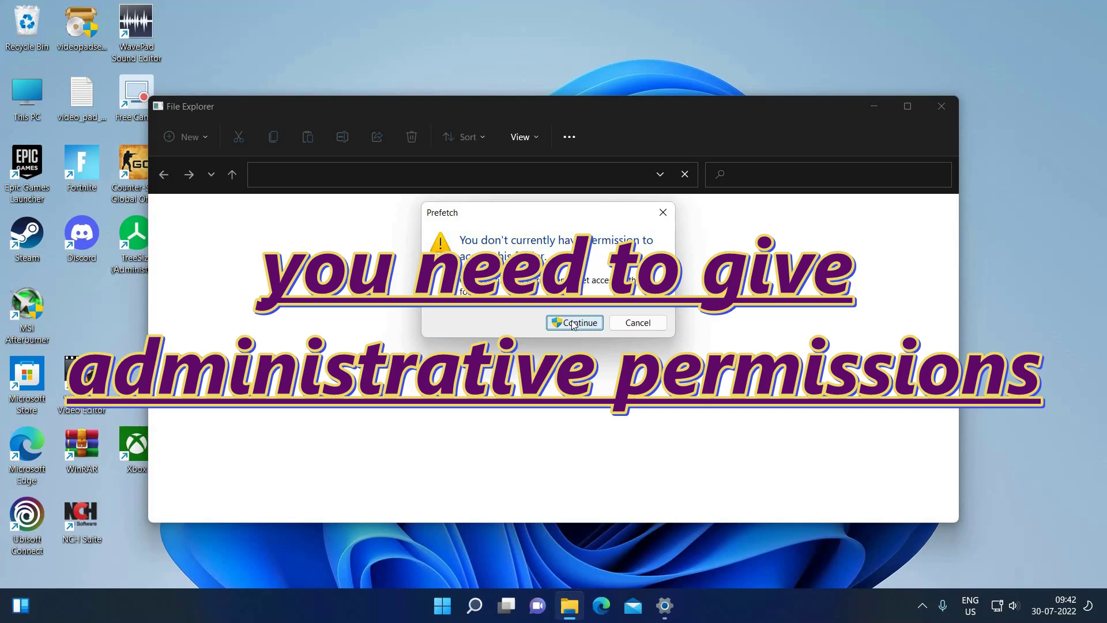
click(572, 320)
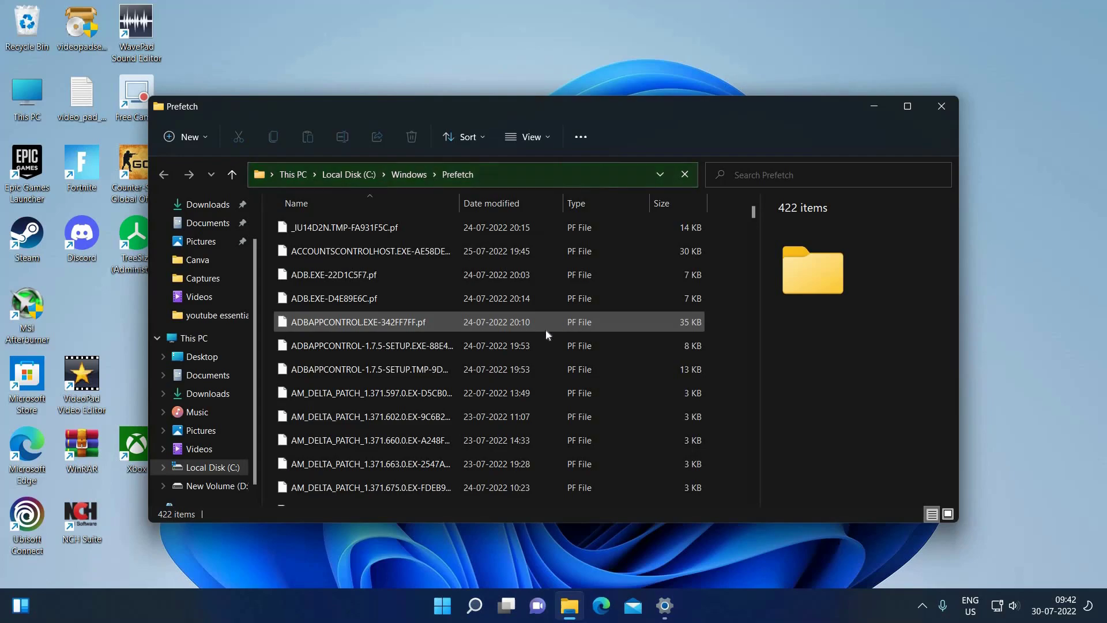
Look through the Prefetch folder, permanently delete all of its files, and close the folder window
scroll(489, 303, down, 5)
scroll(490, 304, down, 20)
scroll(487, 306, down, 12)
scroll(483, 308, up, 14)
scroll(483, 311, up, 15)
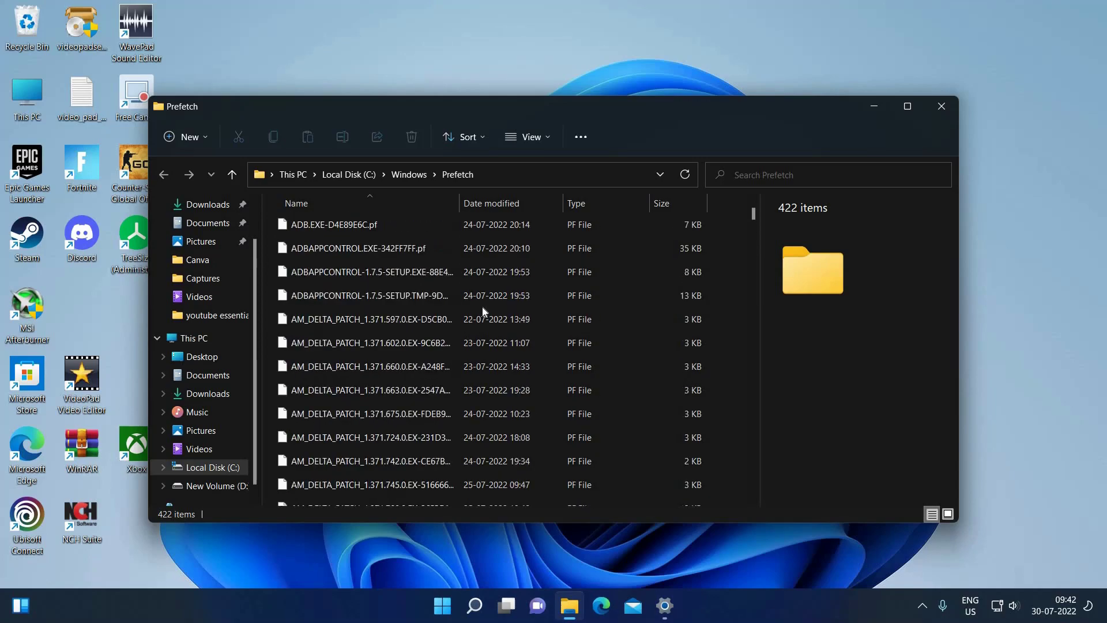
scroll(483, 312, up, 2)
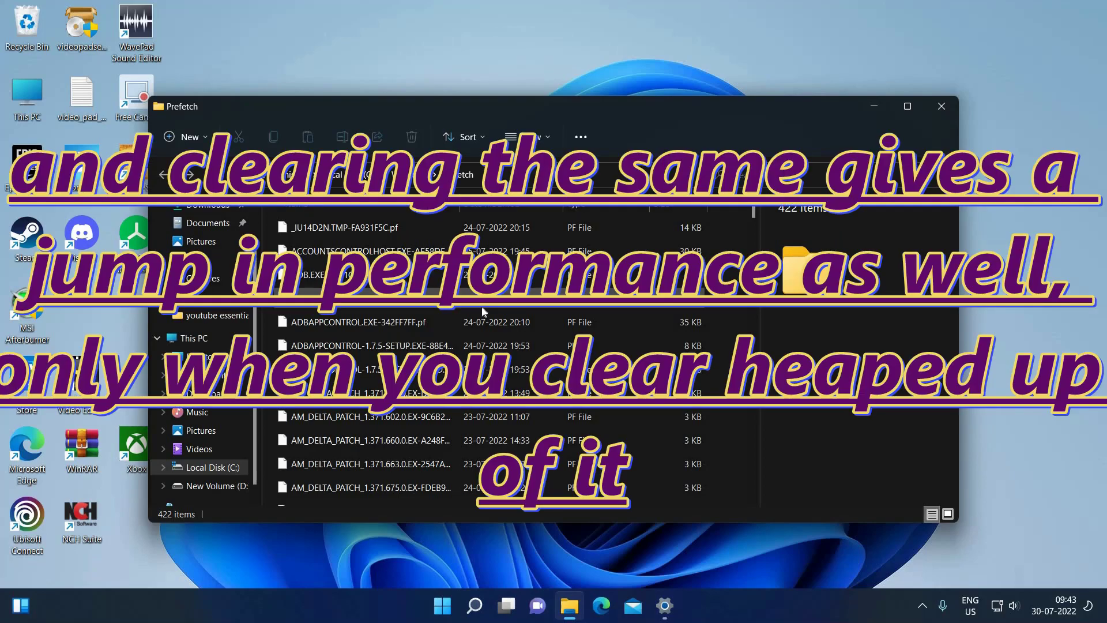
key(ctrl+a)
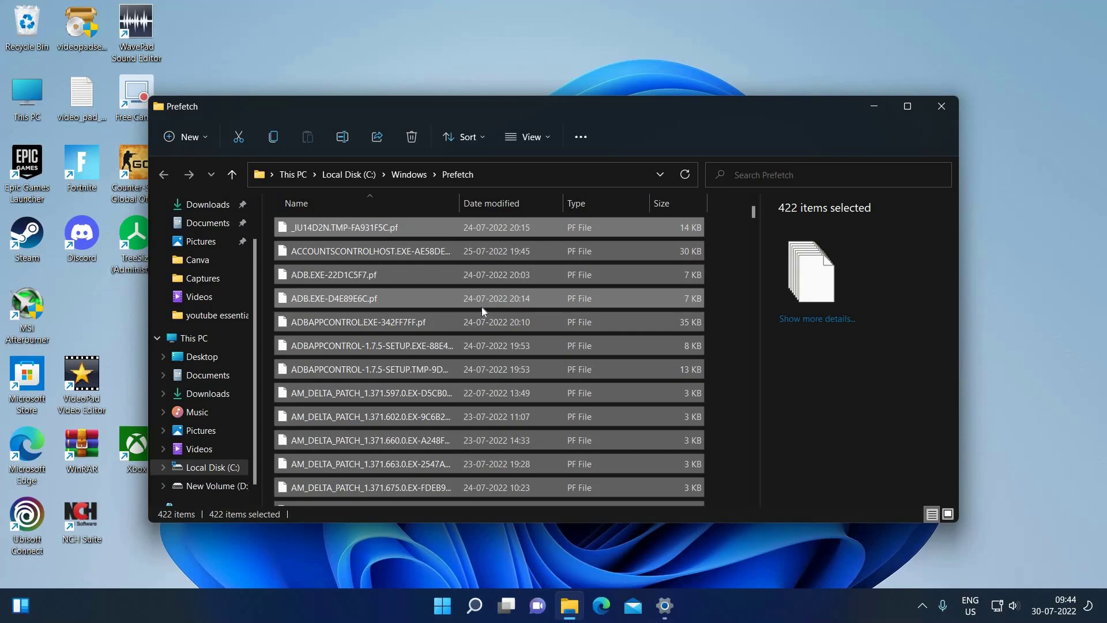
key(shift+Delete)
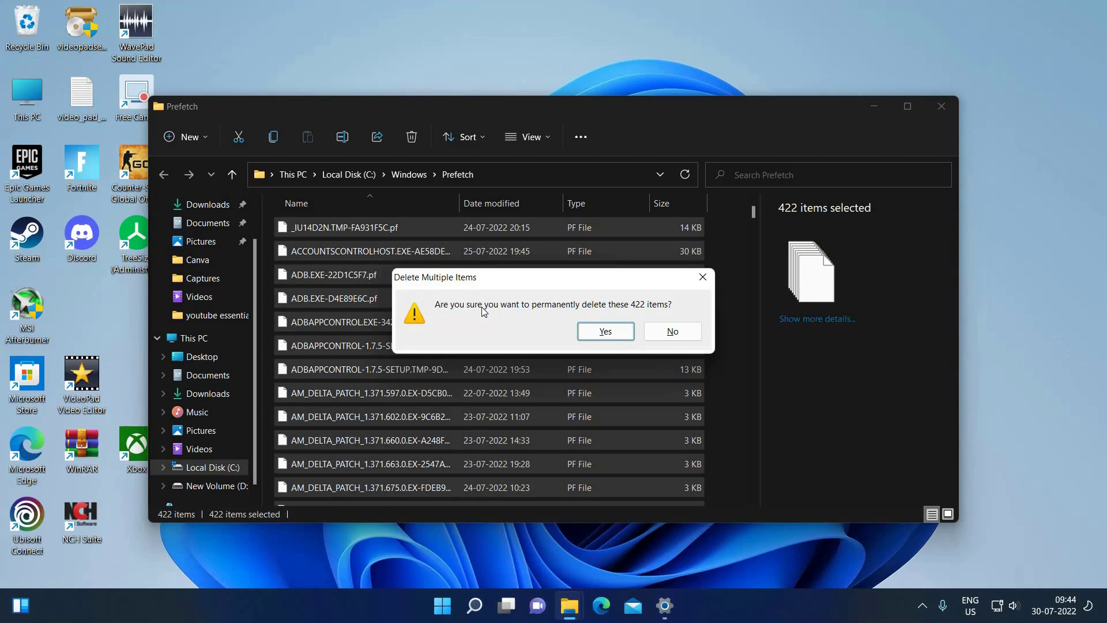
key(Return)
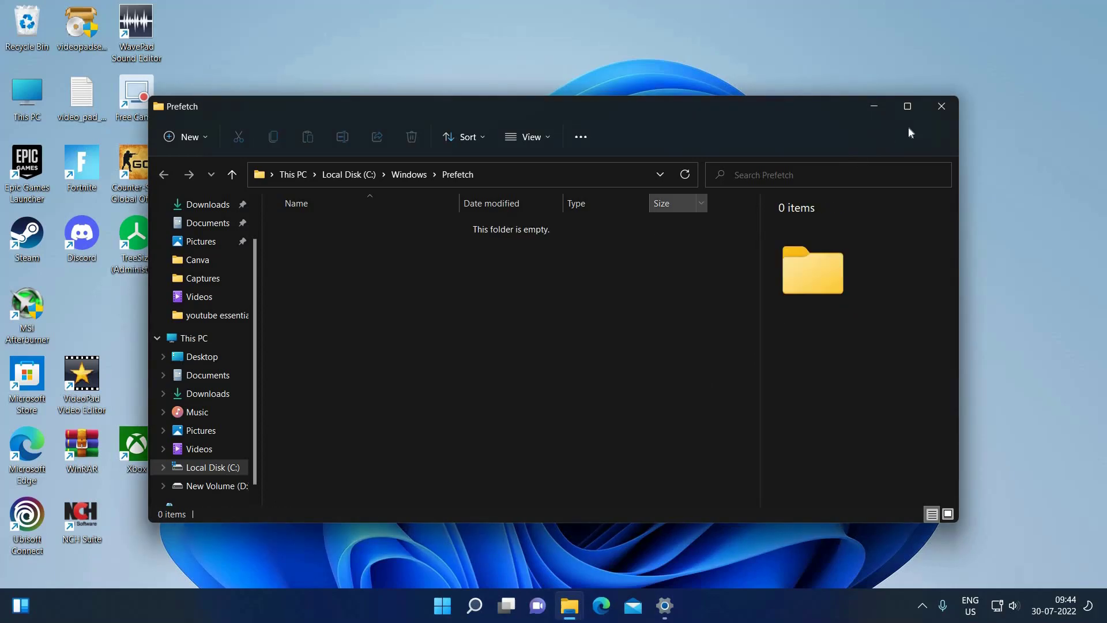
click(942, 106)
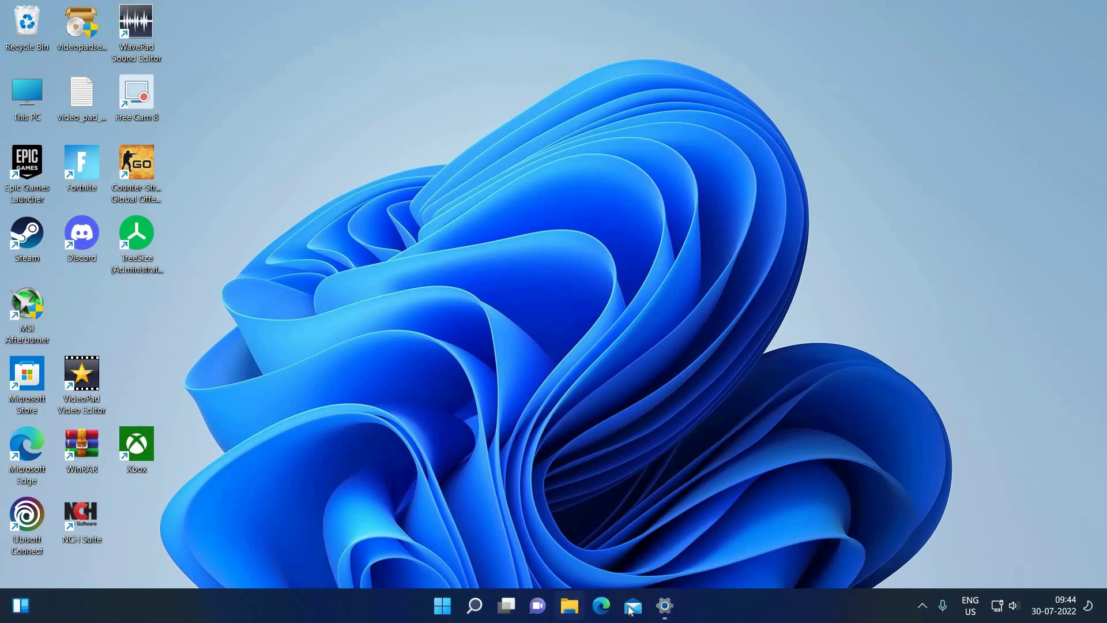
Return to Settings and examine the Temporary files page of drive C, including the size of the Downloads category
click(665, 605)
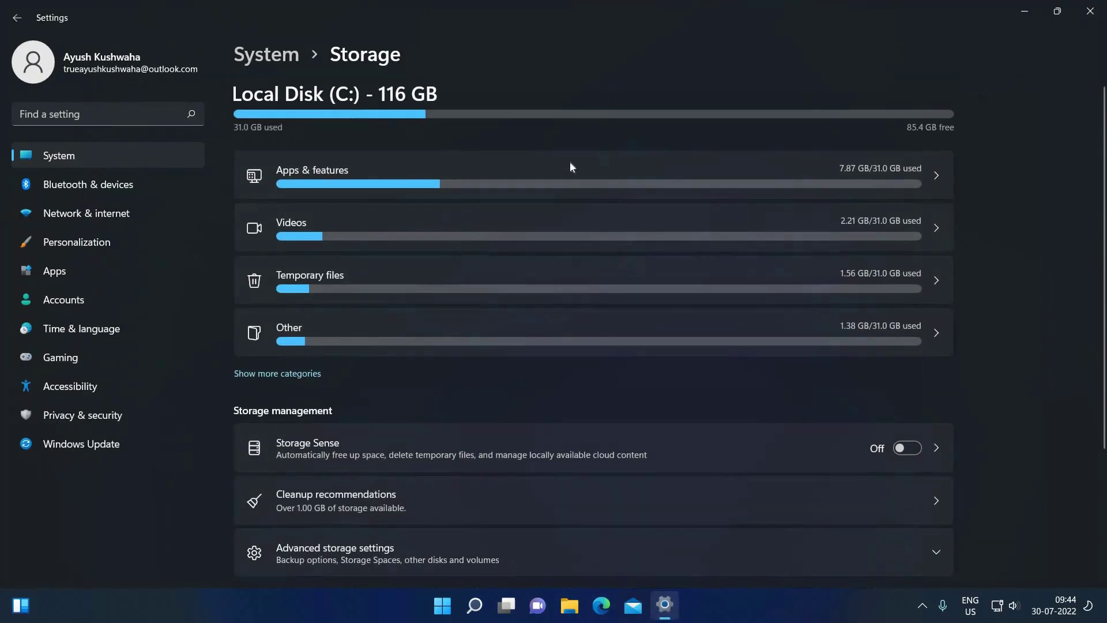
click(440, 273)
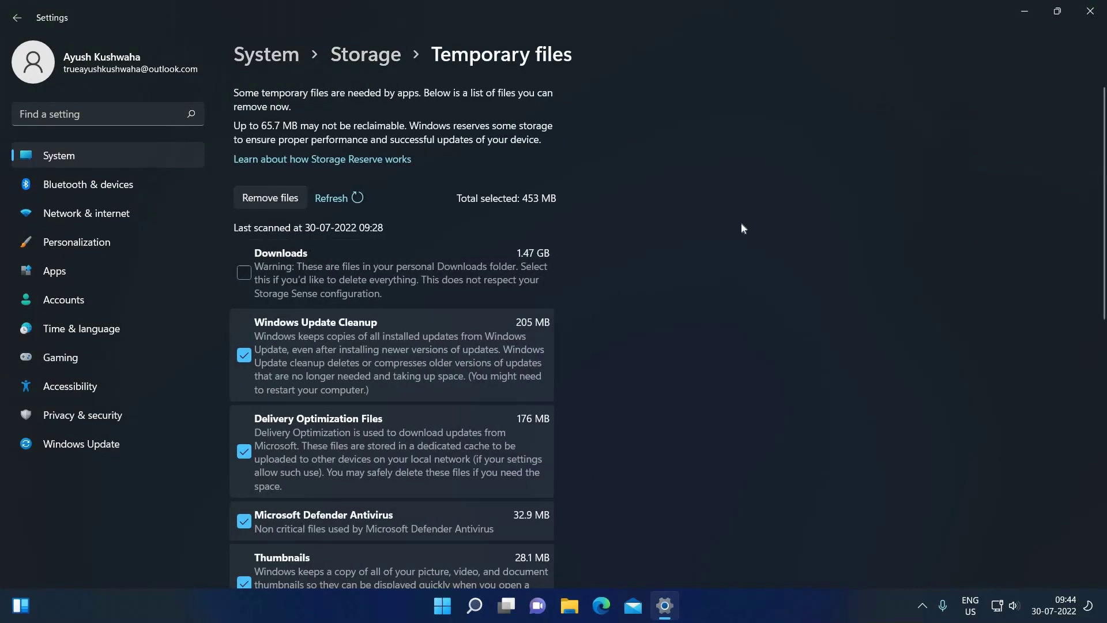
key(alt+Left)
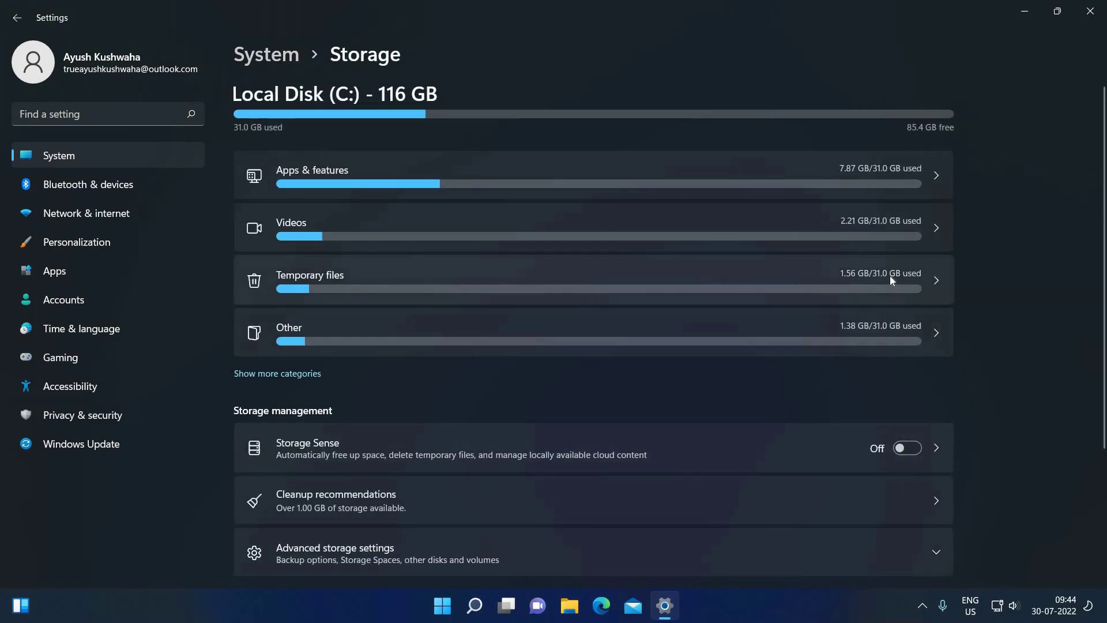
click(467, 275)
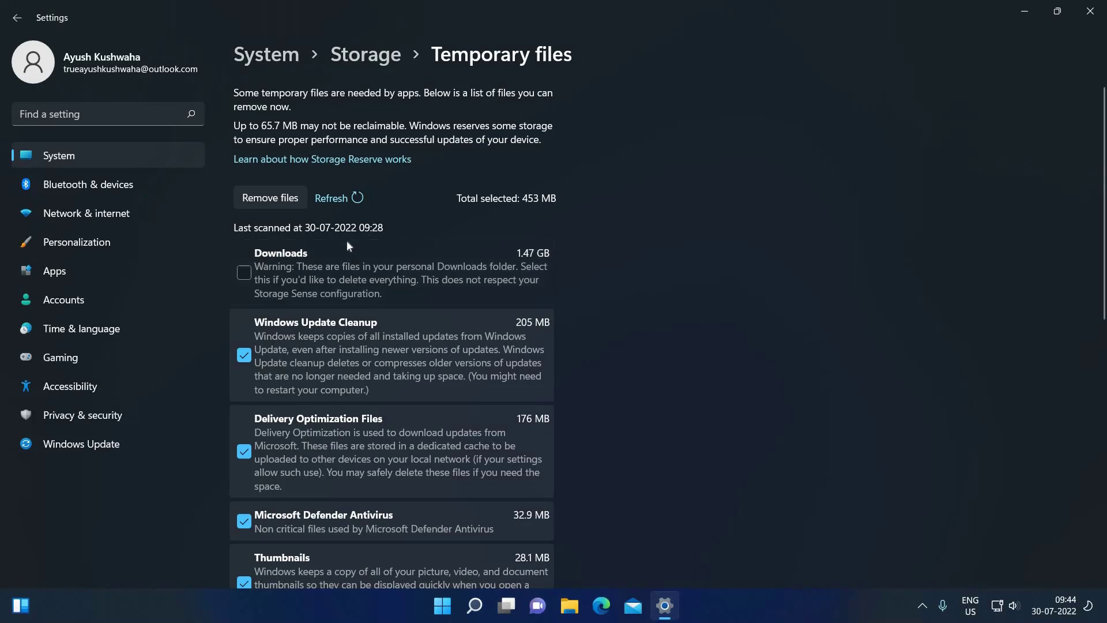
Permanently delete the video PXL_20220729_085543165.mp4 from the Downloads folder in File Explorer and close the folder window
click(568, 606)
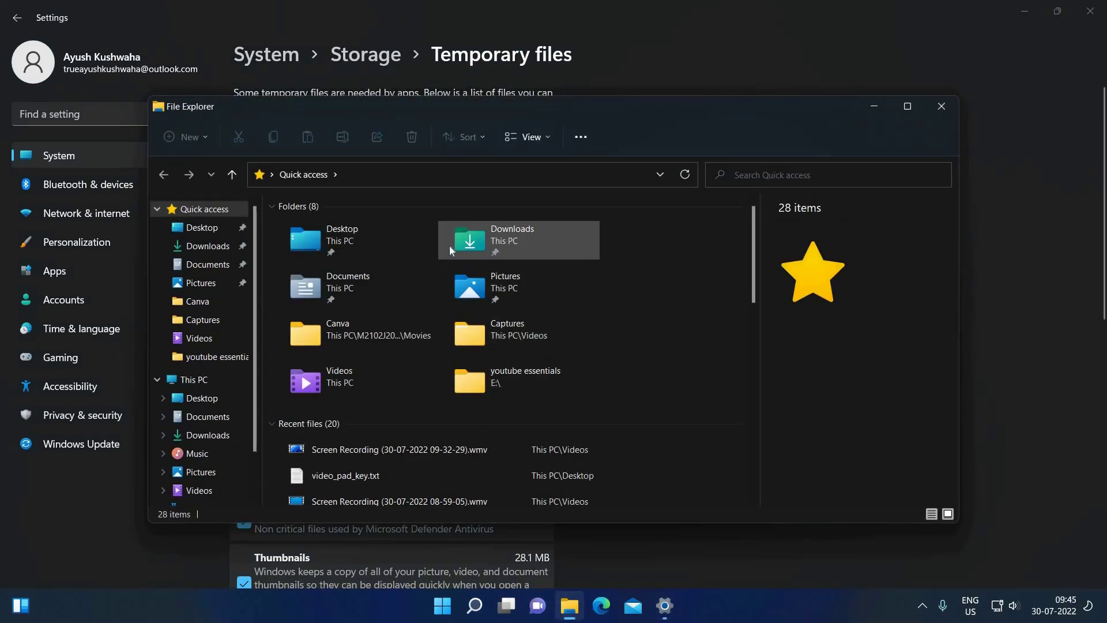
double_click(573, 236)
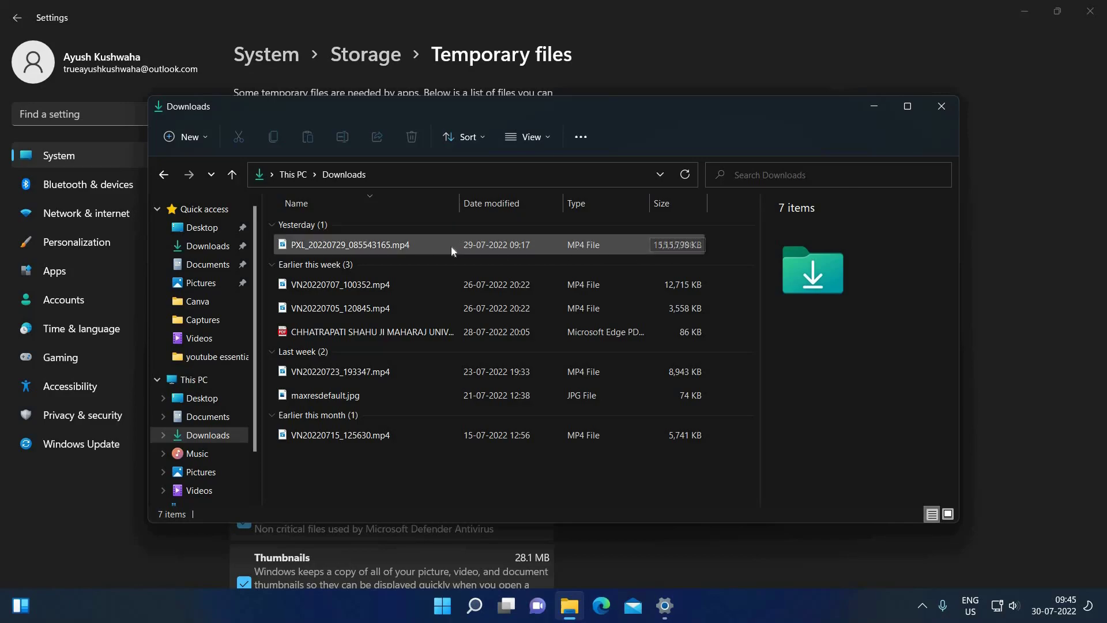
mouse_move(450, 247)
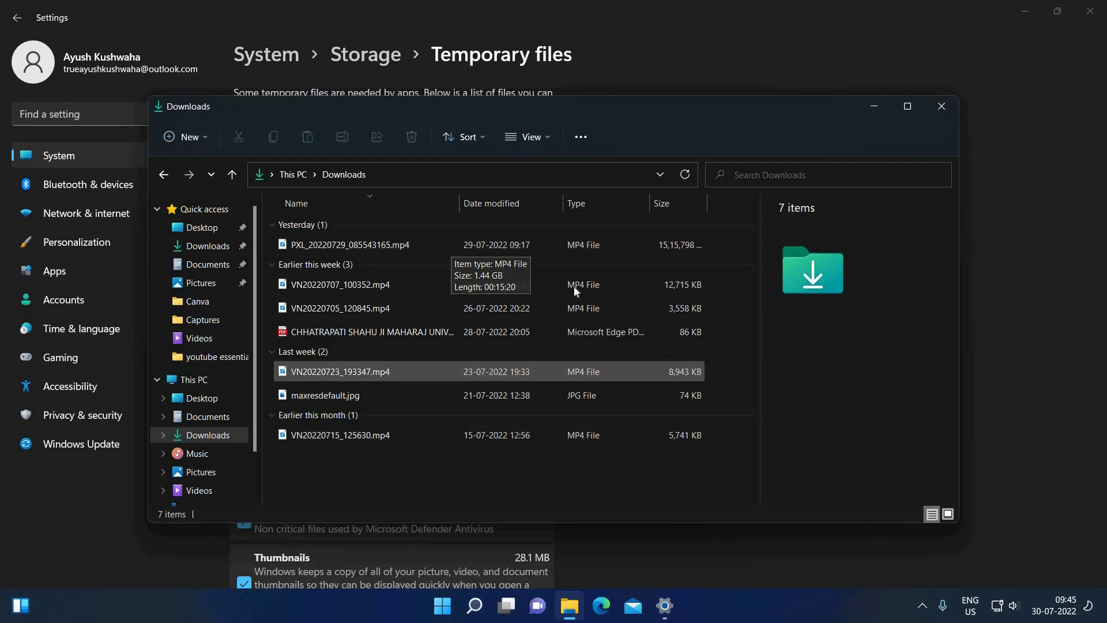
click(590, 245)
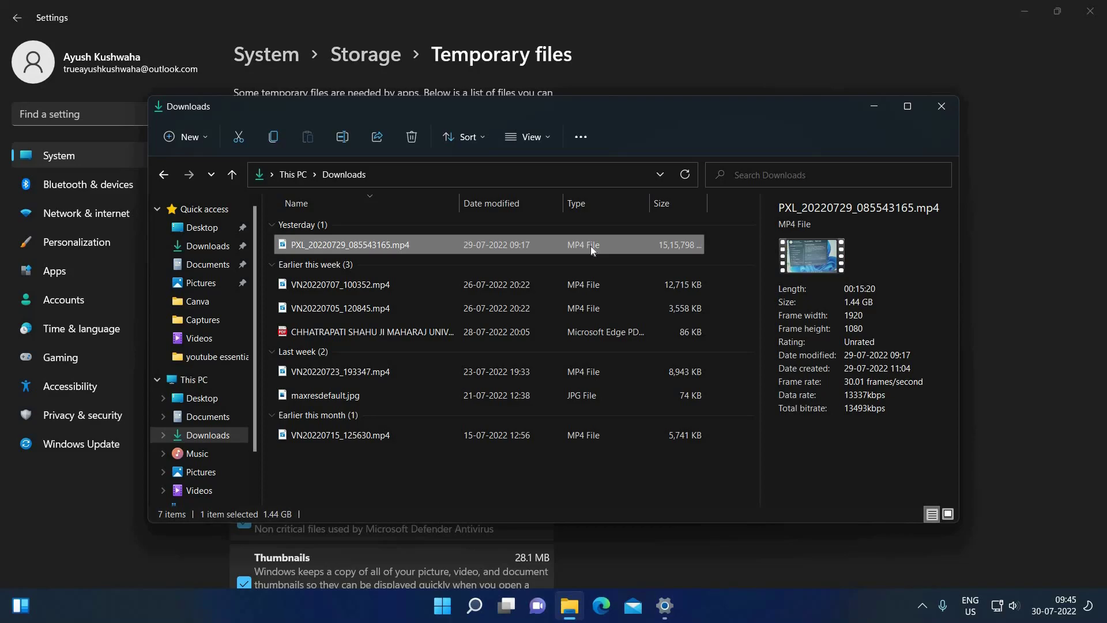
key(shift+Delete)
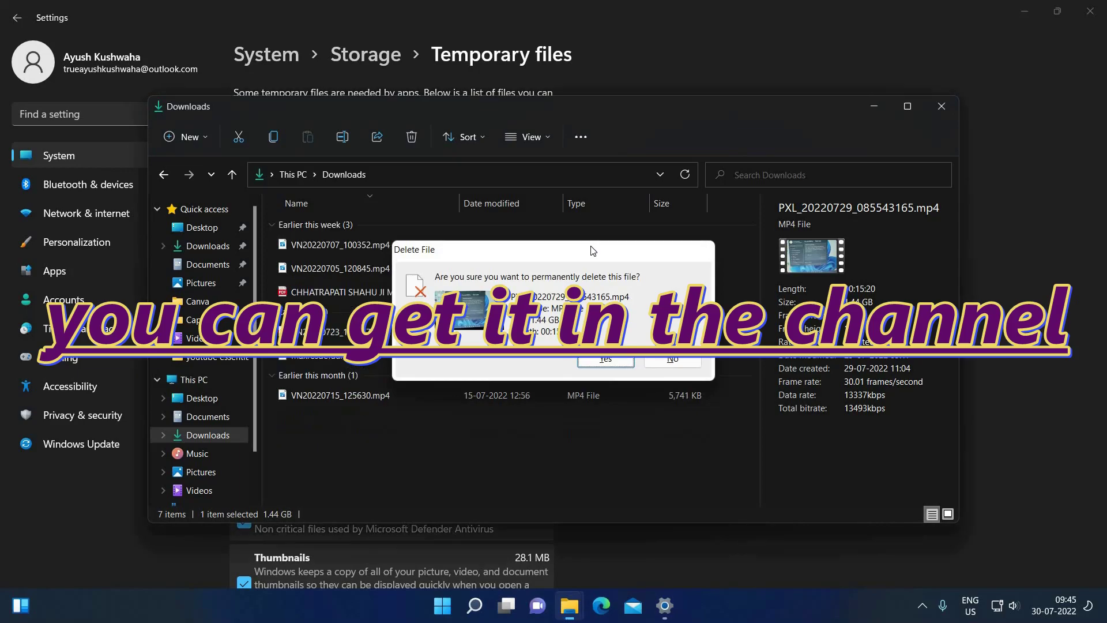
key(Return)
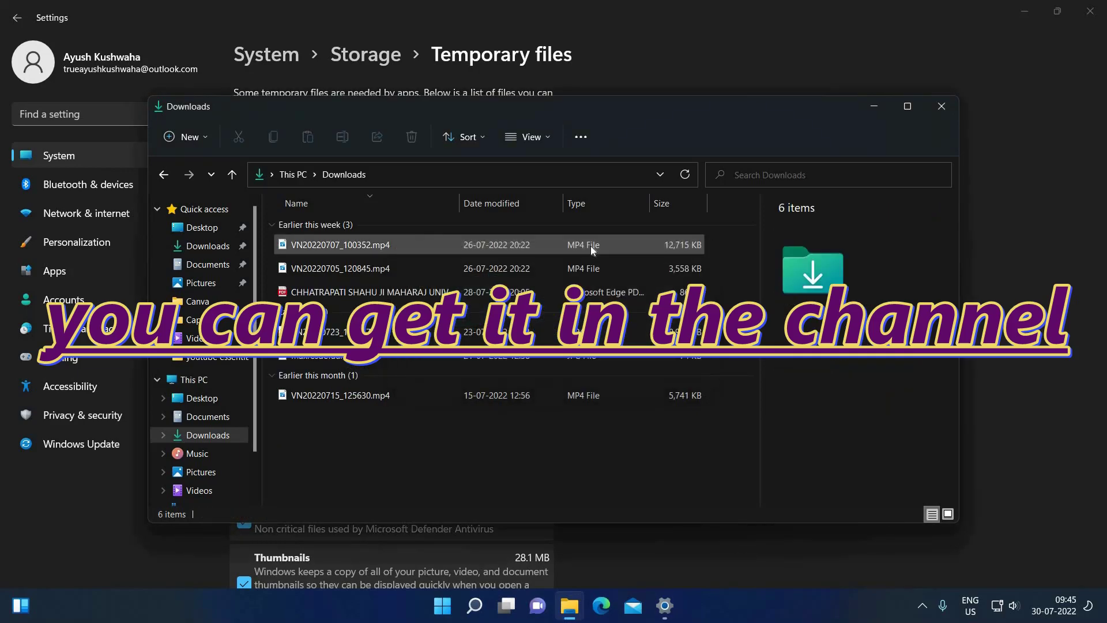
click(942, 107)
Review drive C's used space on the Storage page in Settings and return to the desktop
key(alt+Left)
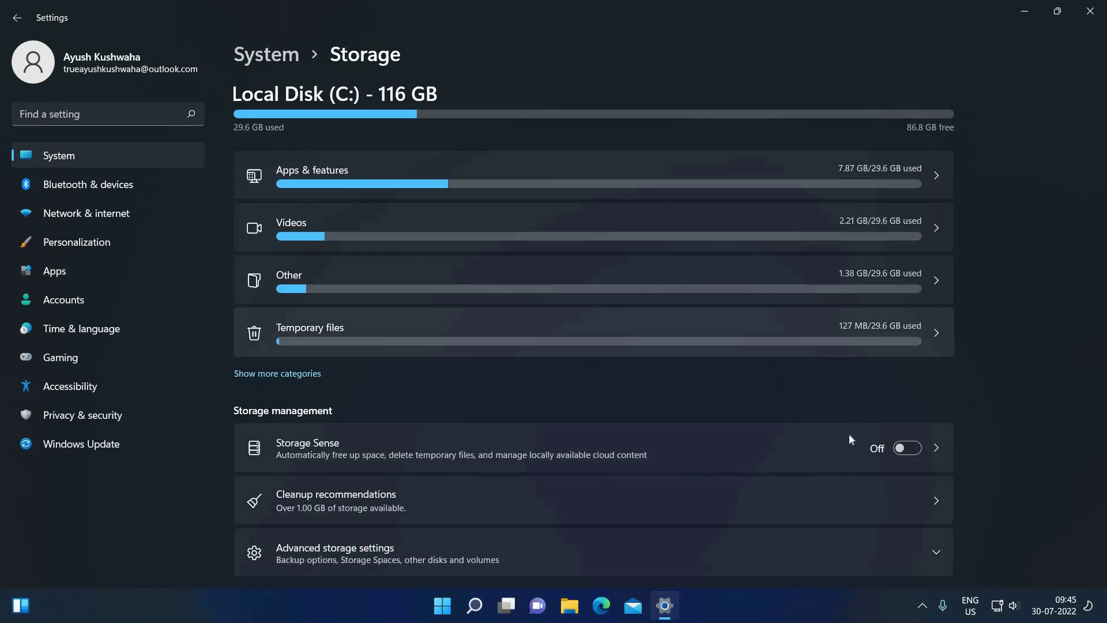
scroll(819, 489, down, 3)
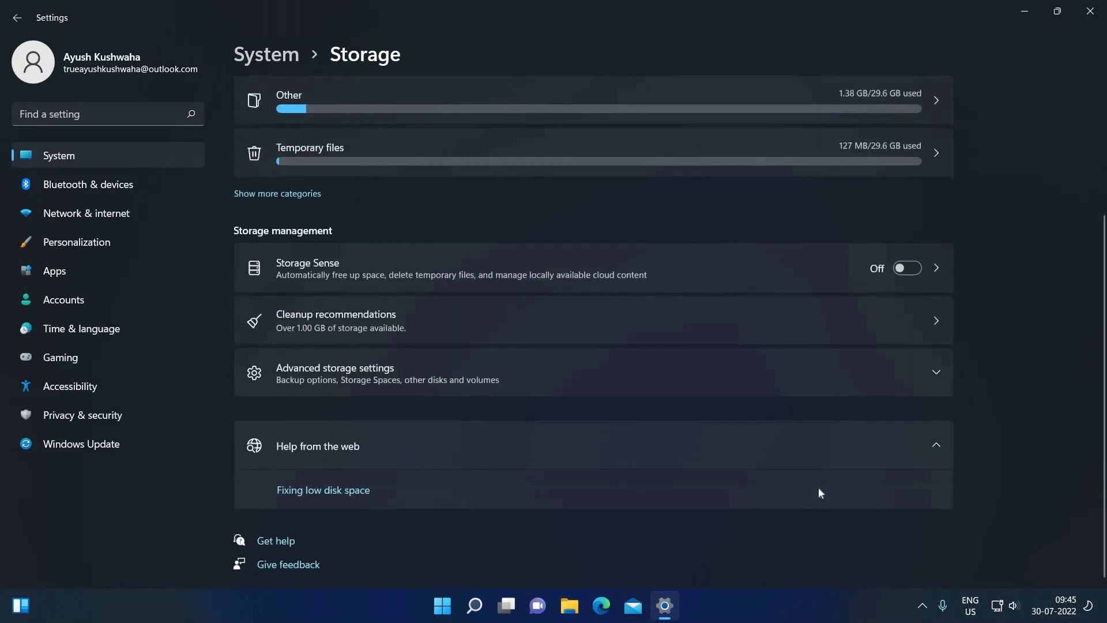
scroll(819, 490, up, 3)
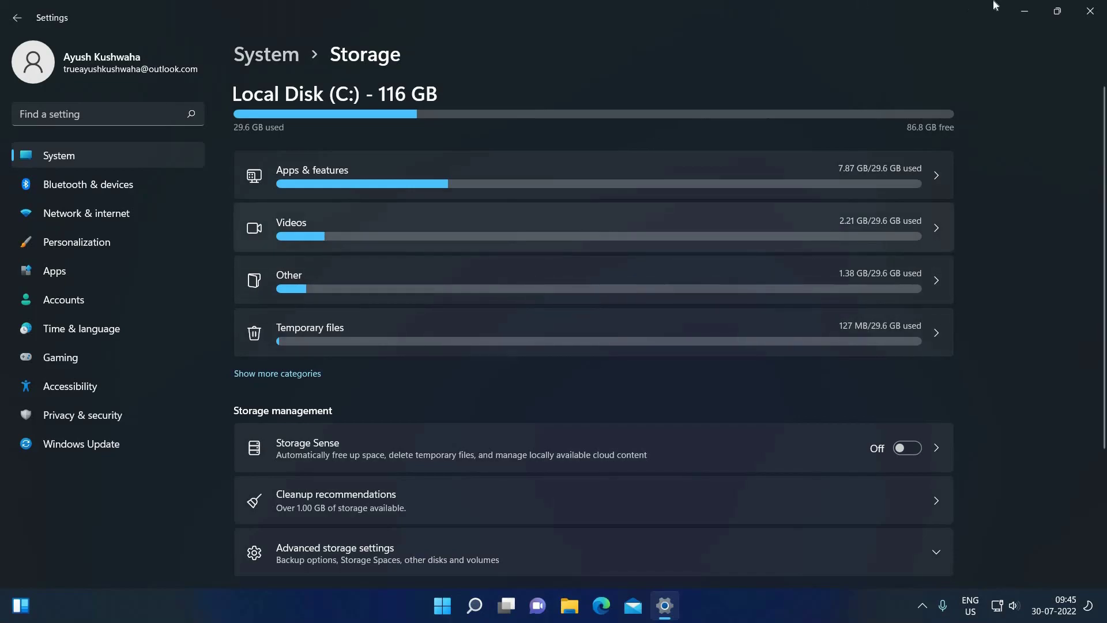
key(super+d)
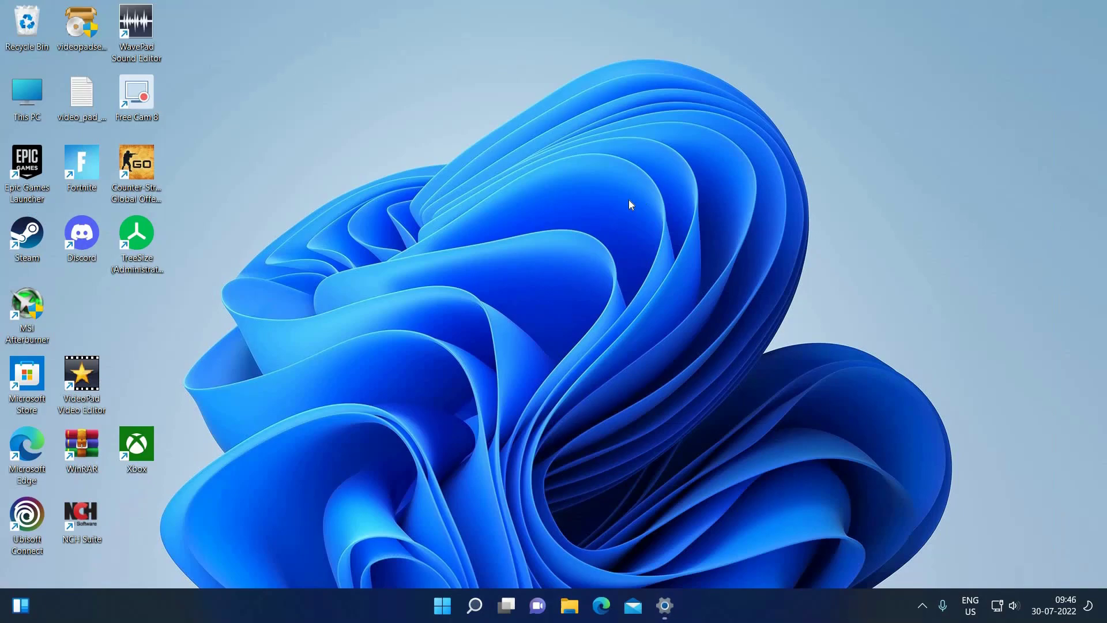